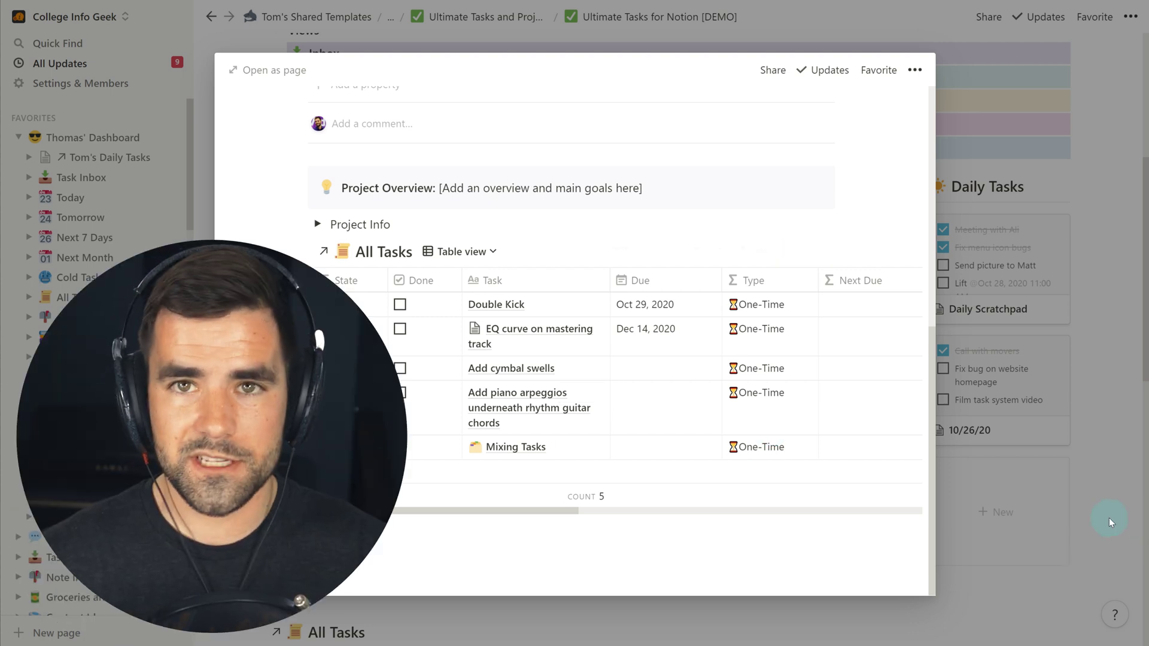
# - Close the task peek and scroll through the Ultimate Tasks dashboard
pyautogui.click(1119, 538)
pyautogui.scroll(6, 859, 354)
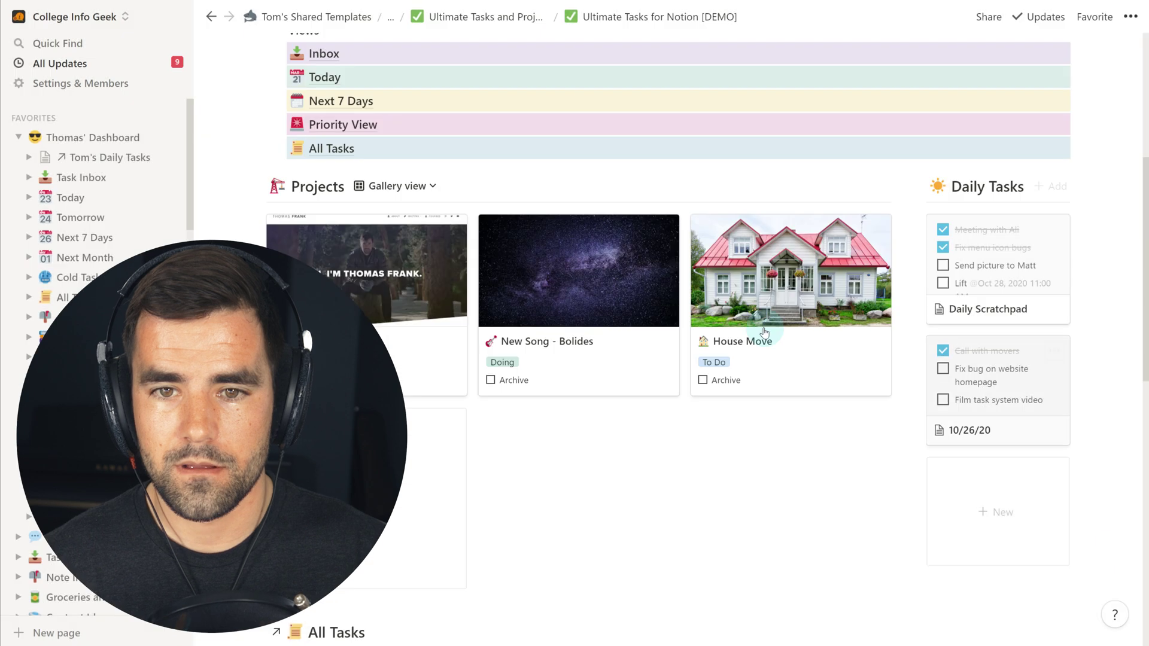
pyautogui.scroll(-2, 665, 477)
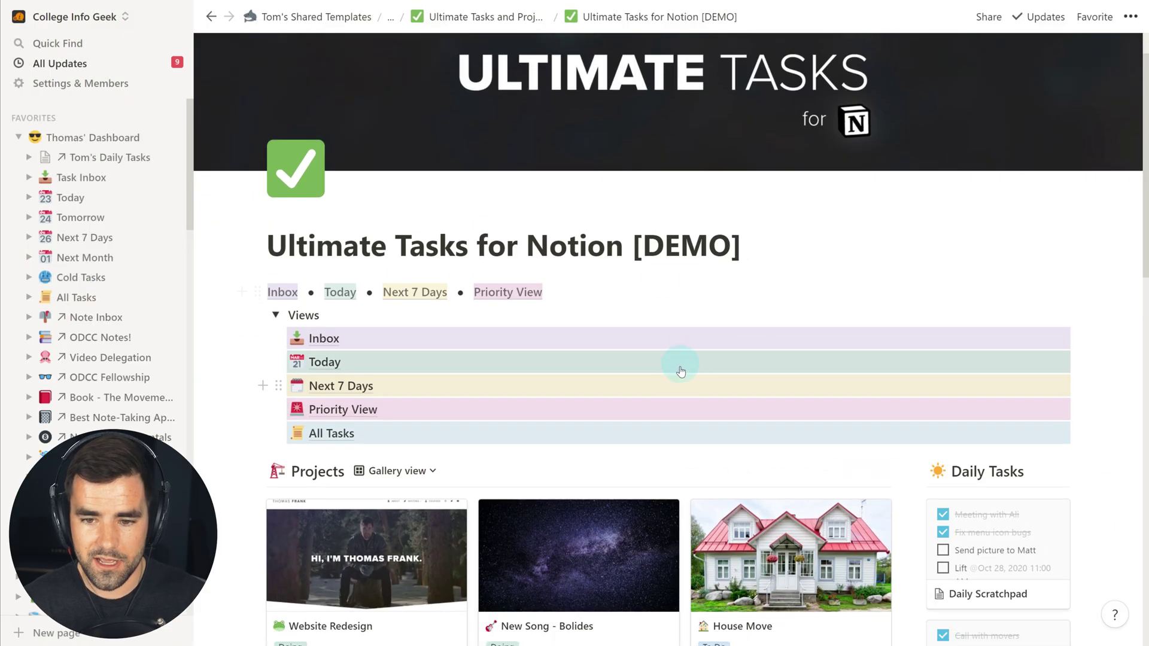
pyautogui.scroll(-4, 672, 380)
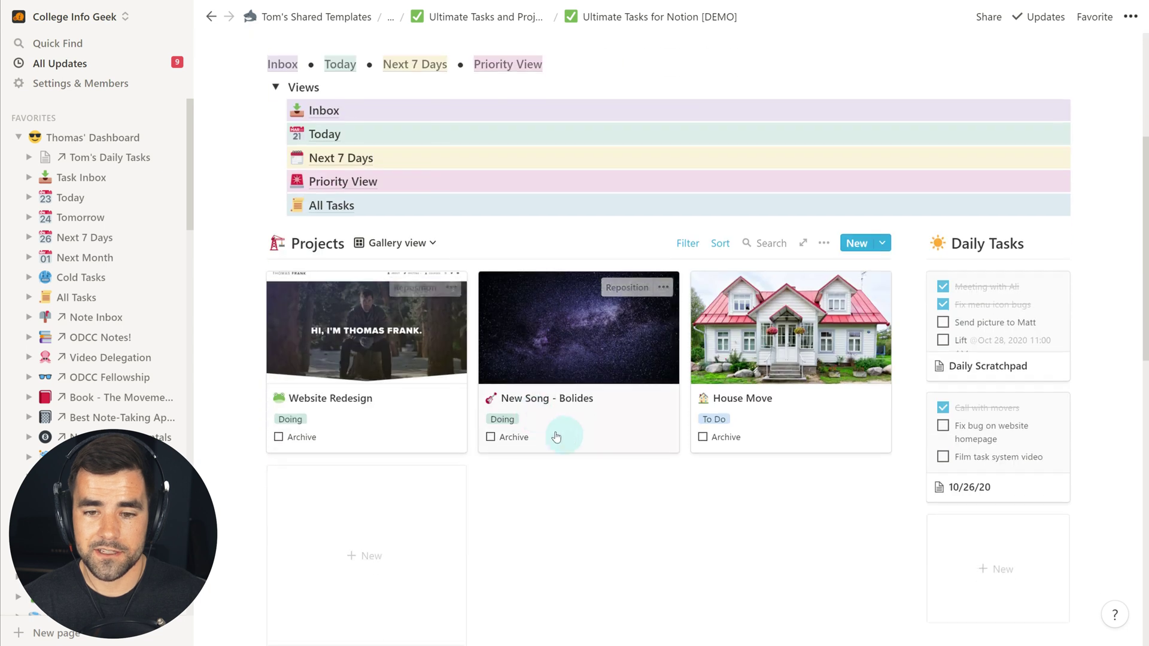
# - Open the New Song - Bolides project page, then close its preview
pyautogui.click(593, 361)
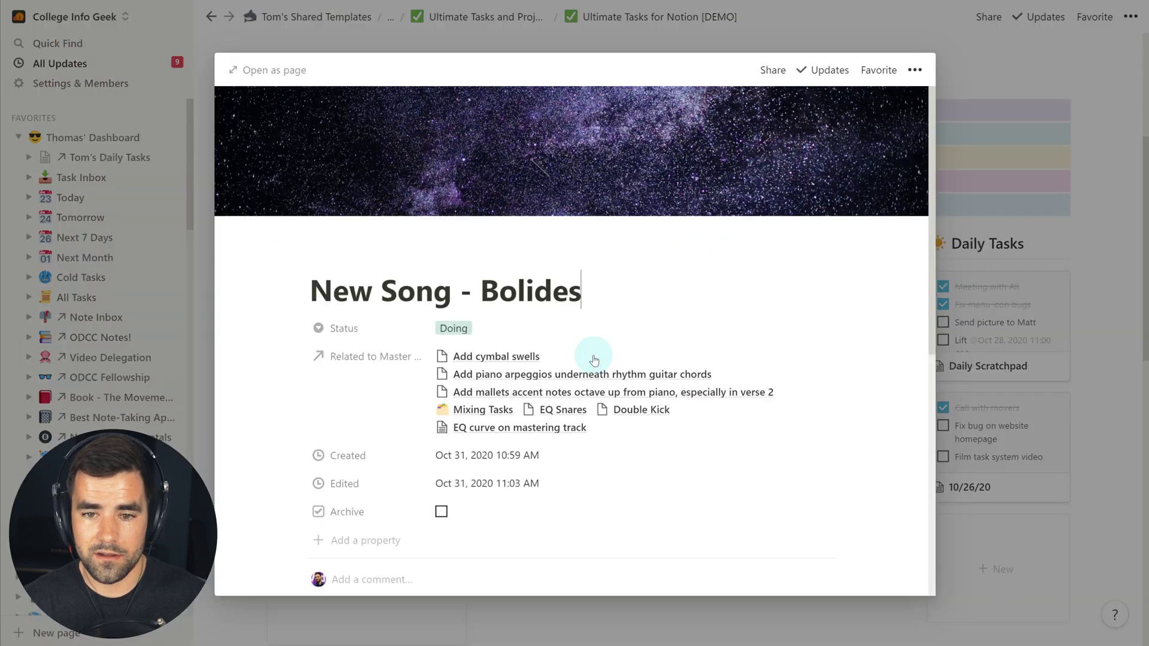
pyautogui.scroll(-3, 759, 454)
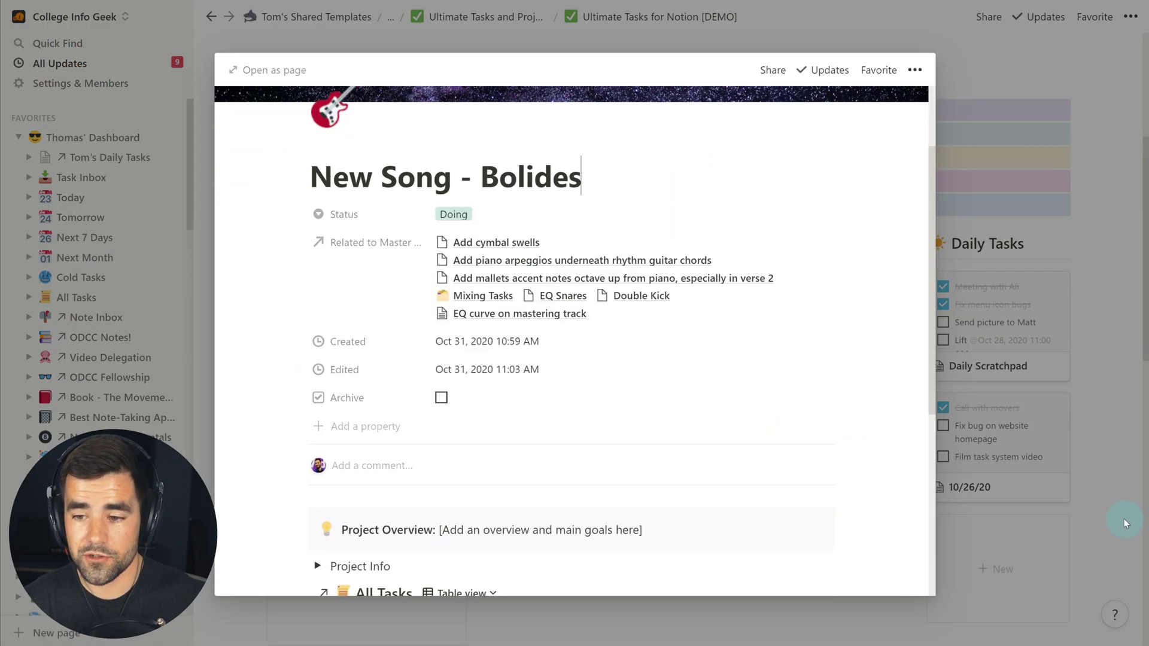
pyautogui.click(1129, 523)
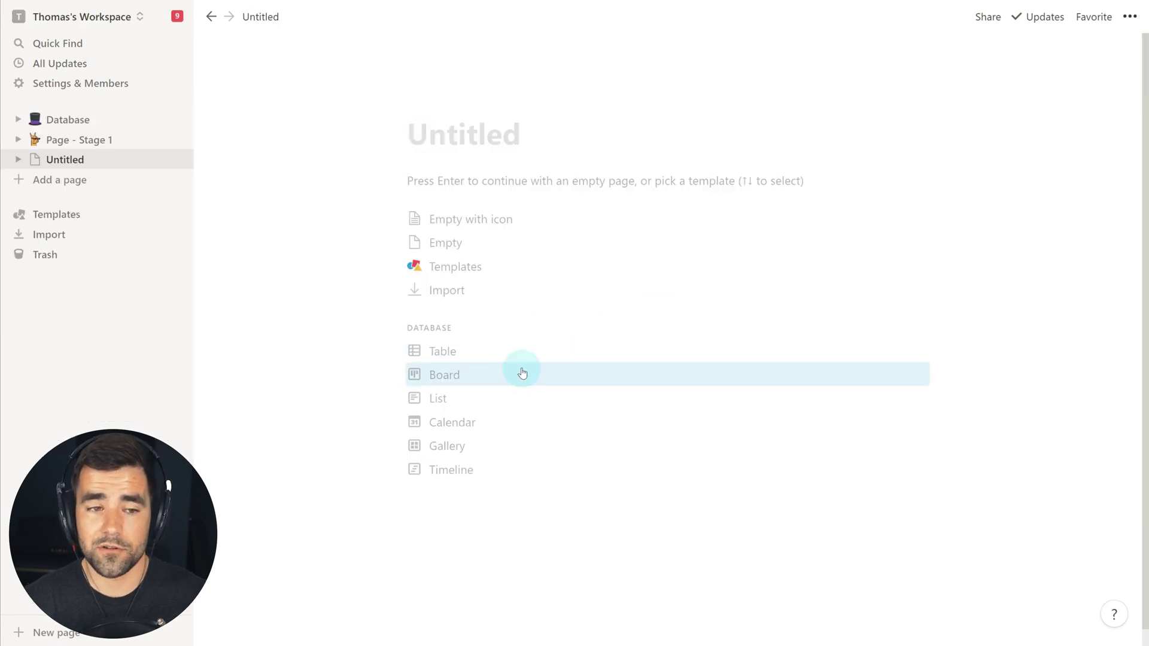
# - Open Page - Stage 1 from the sidebar
pyautogui.click(60, 140)
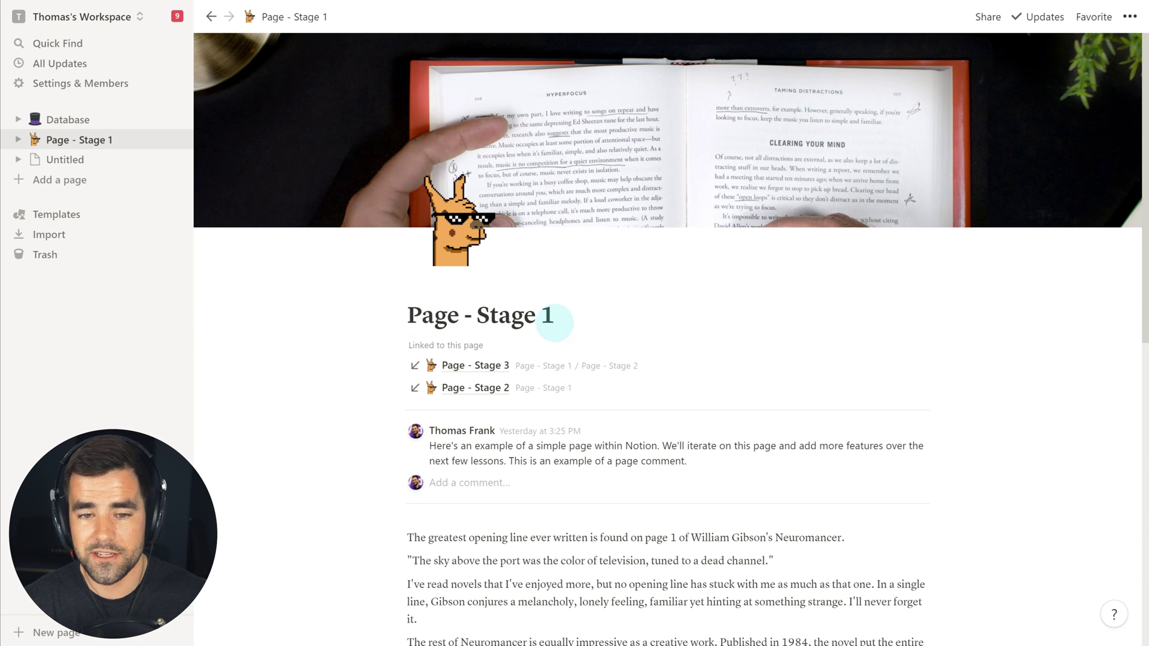
# - Expand Page - Stage 1 in the sidebar to reveal its nested Page - Stage 2
pyautogui.scroll(-10, 716, 461)
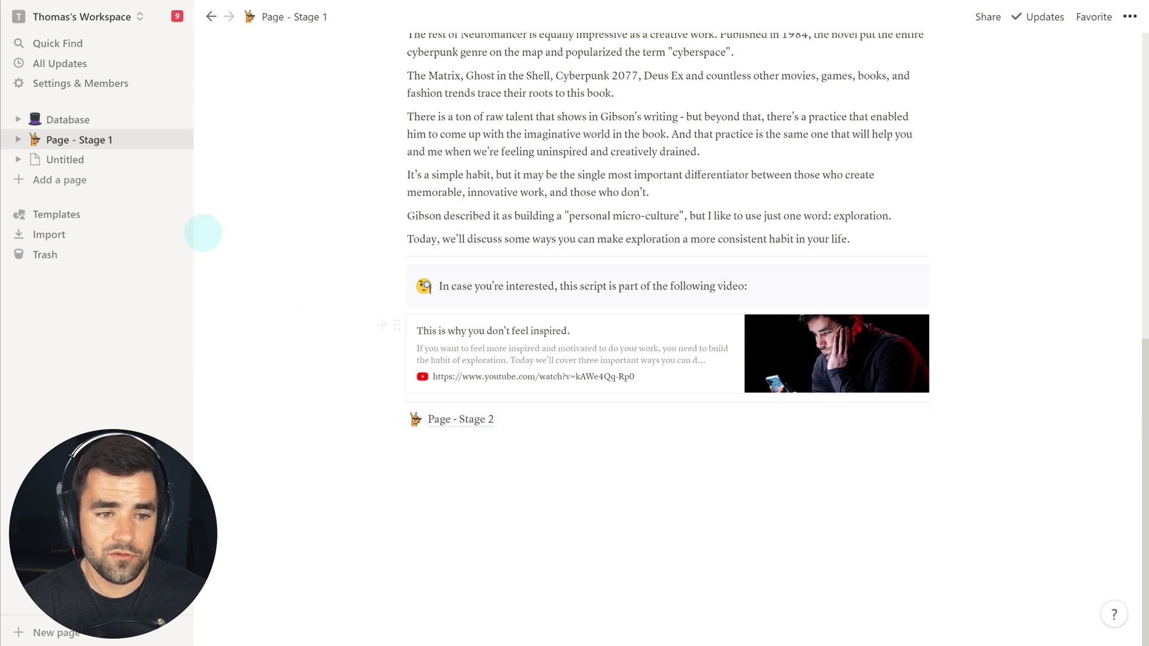
pyautogui.click(18, 142)
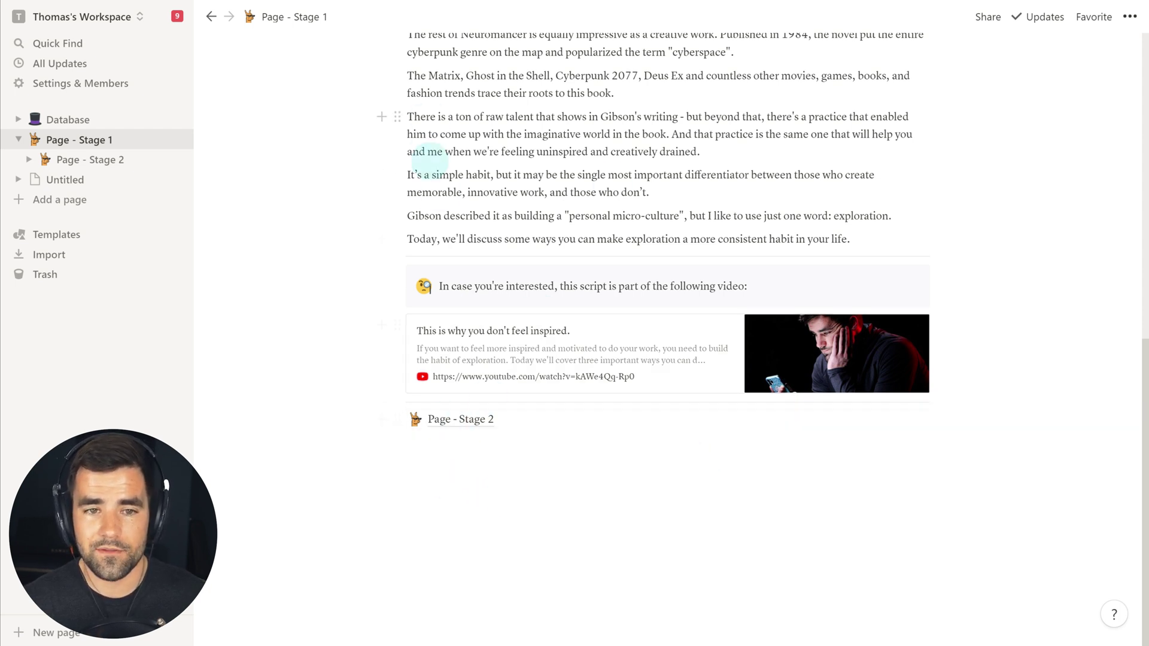
pyautogui.click(320, 21)
pyautogui.scroll(-2, 475, 429)
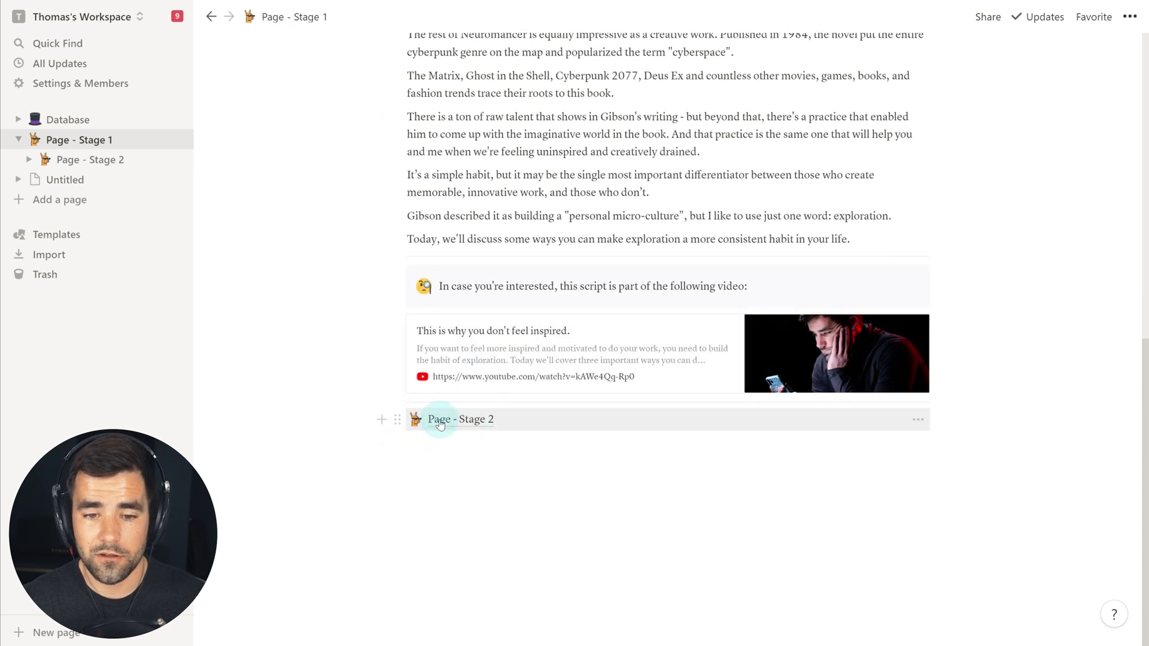
# - Open Page - Stage 2 through its link block at the bottom of Page - Stage 1
pyautogui.click(452, 426)
pyautogui.scroll(-5, 590, 458)
pyautogui.scroll(6, 488, 356)
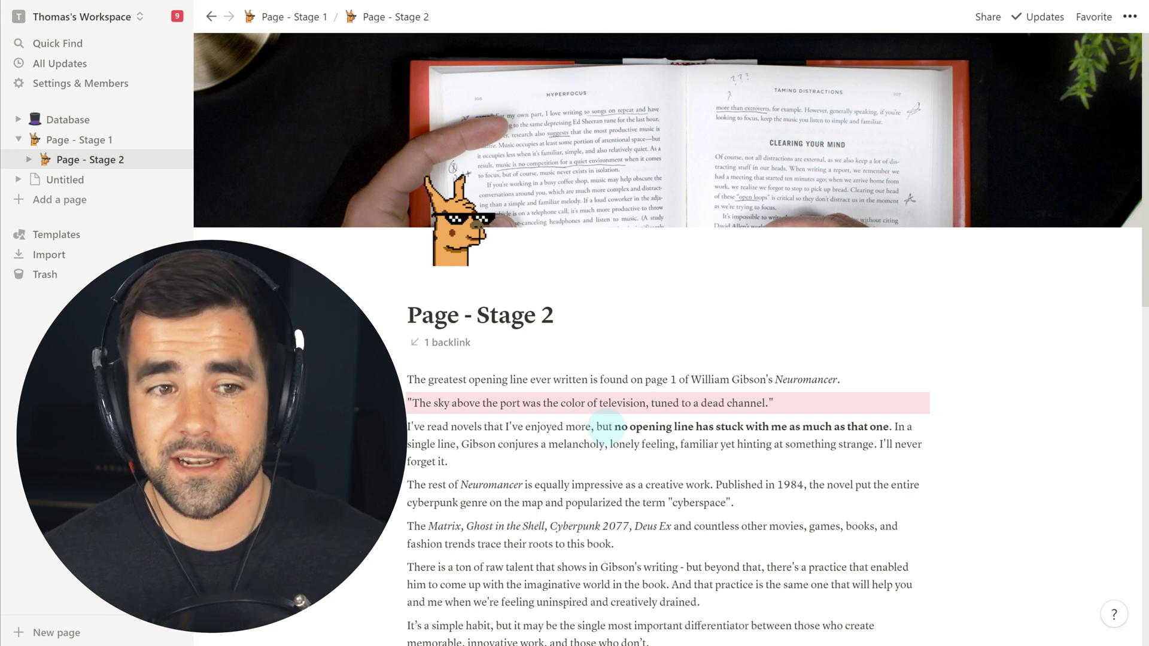
pyautogui.click(83, 139)
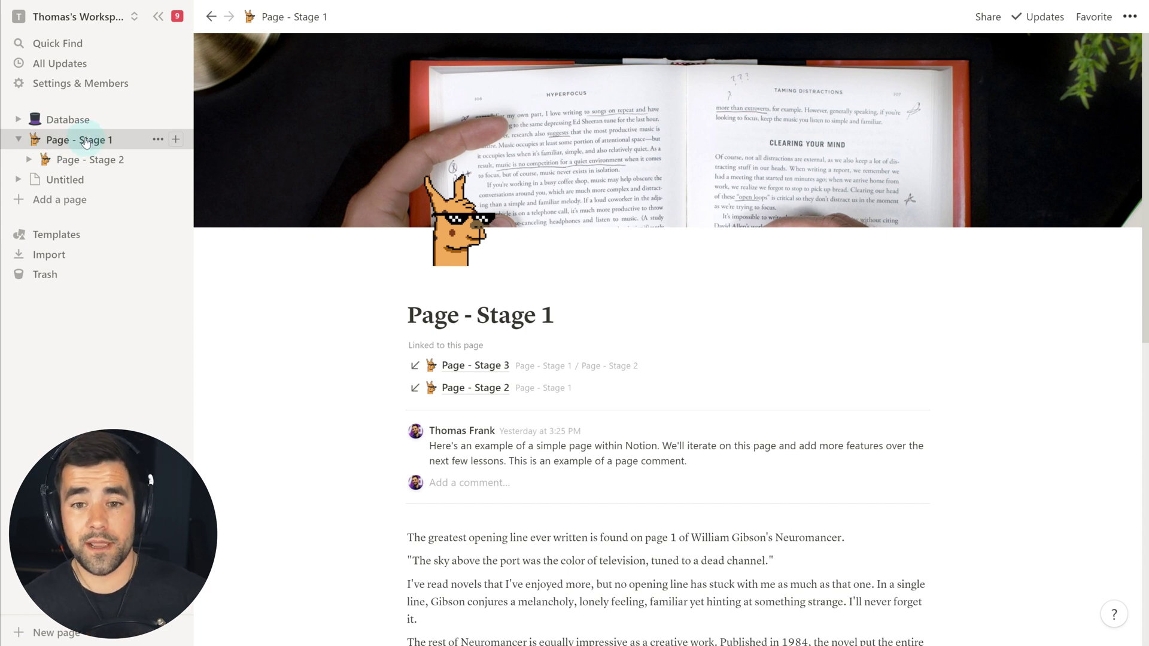
pyautogui.scroll(-10, 464, 398)
pyautogui.click(468, 417)
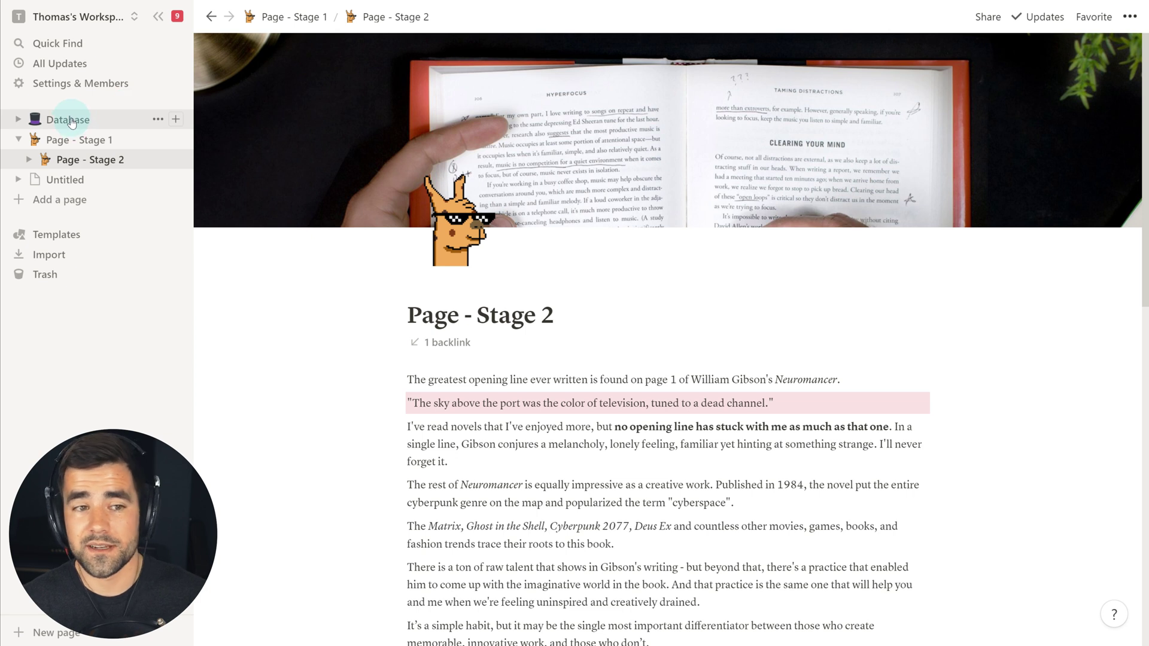
# - View Database Page 1 from the Database table, then return to Page - Stage 1
pyautogui.click(71, 122)
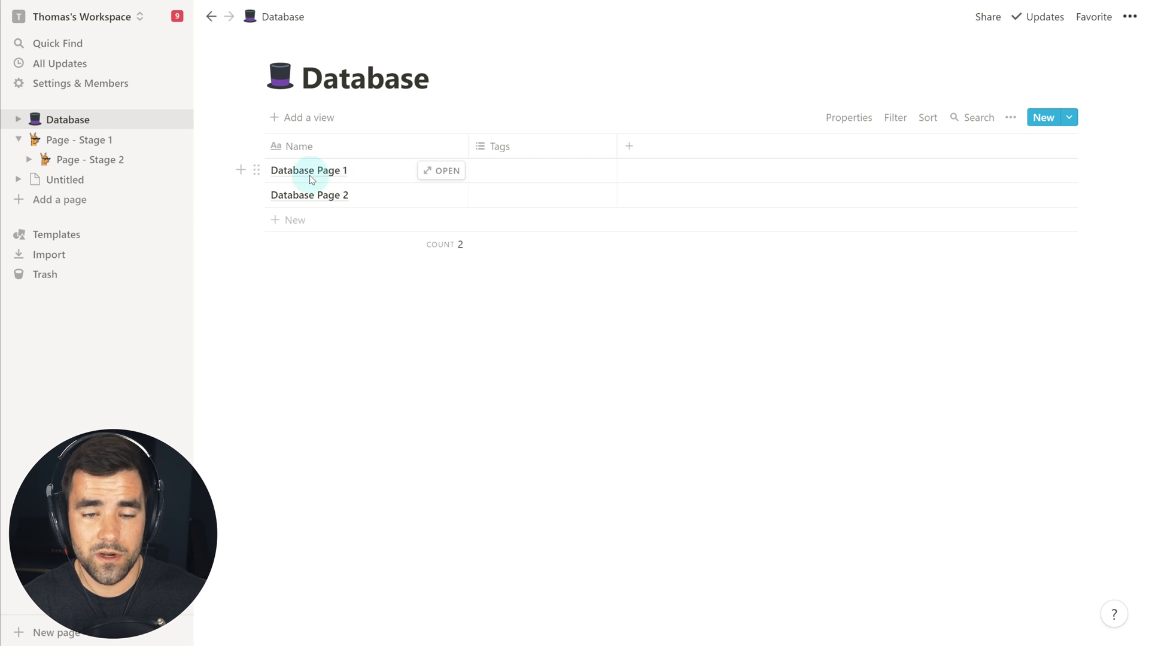
pyautogui.click(443, 171)
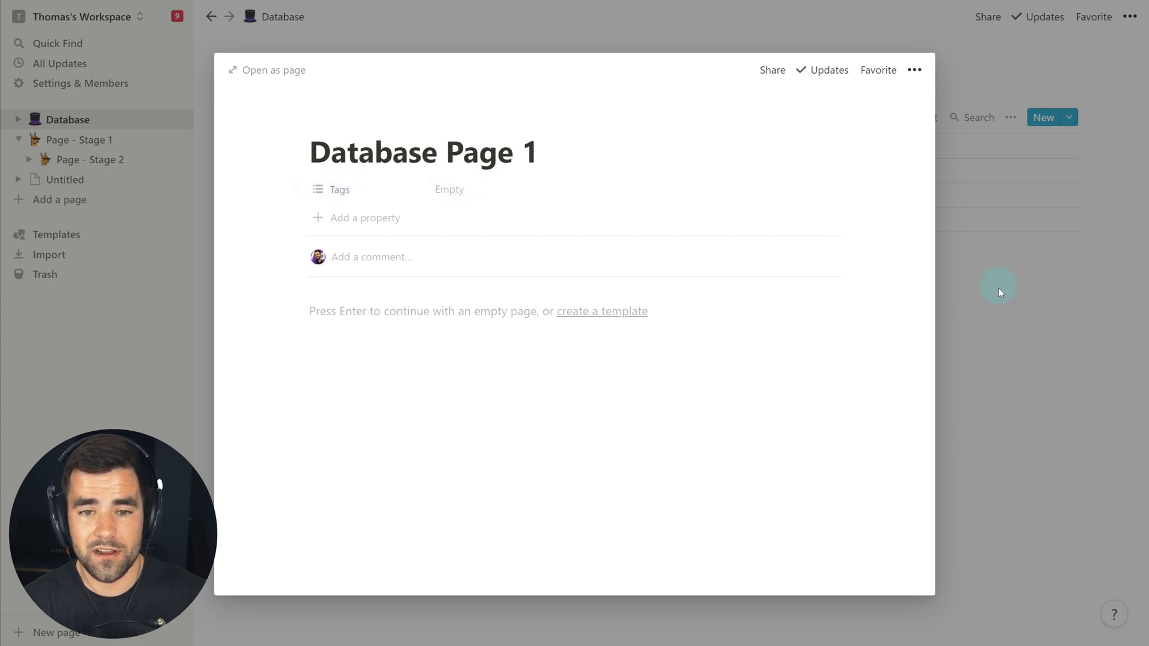
pyautogui.click(1011, 318)
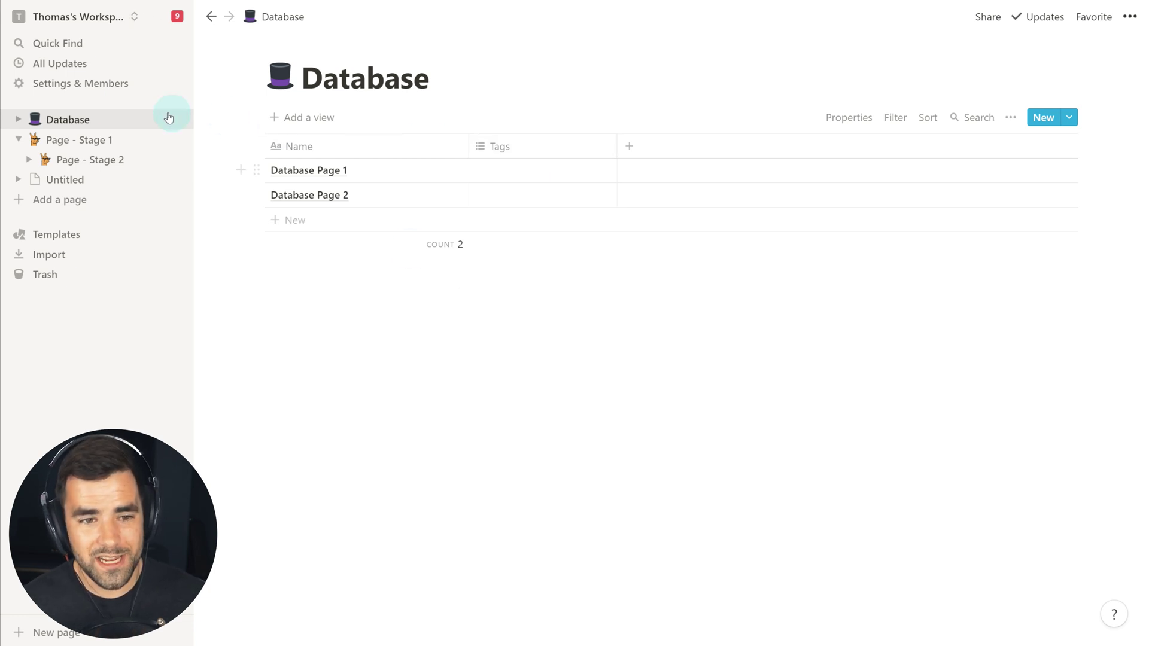
pyautogui.click(76, 140)
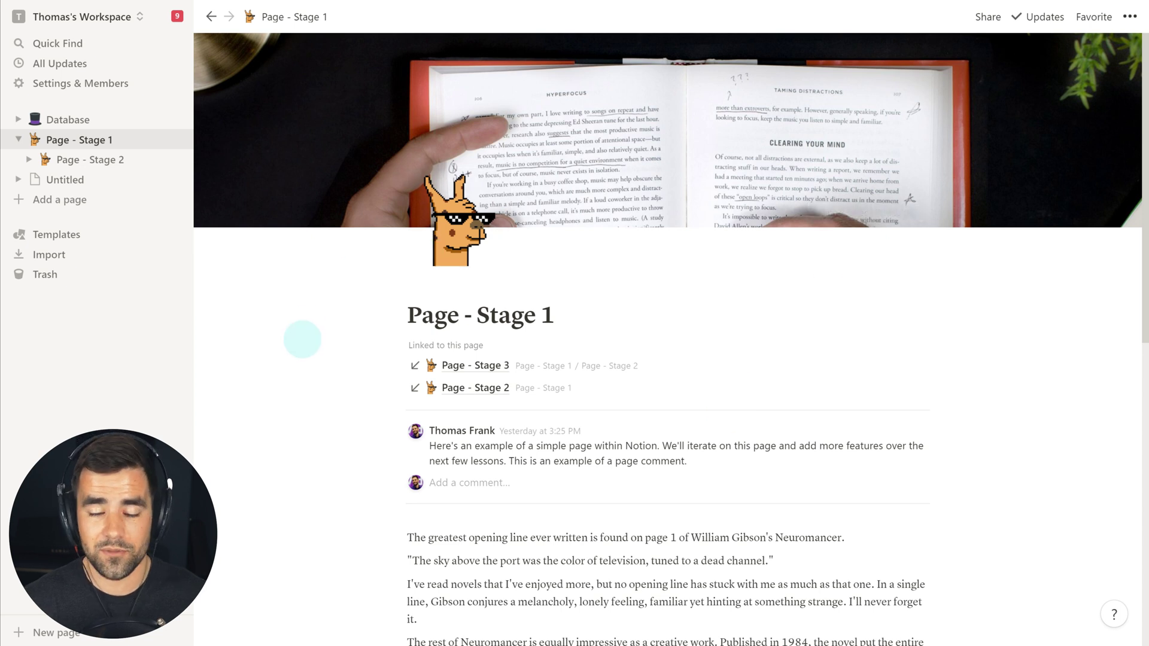
# - Scroll Page - Stage 1, peek at the empty Untitled page, and come back
pyautogui.scroll(-1, 958, 389)
pyautogui.scroll(-5, 952, 389)
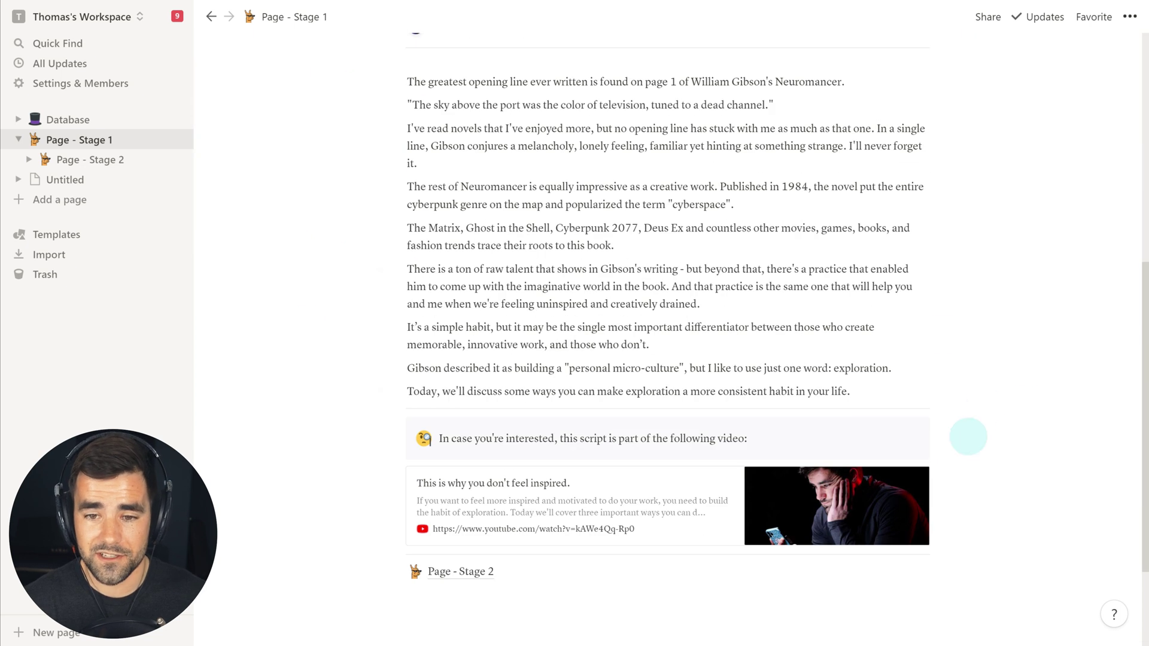
pyautogui.scroll(5, 982, 425)
pyautogui.scroll(1, 622, 473)
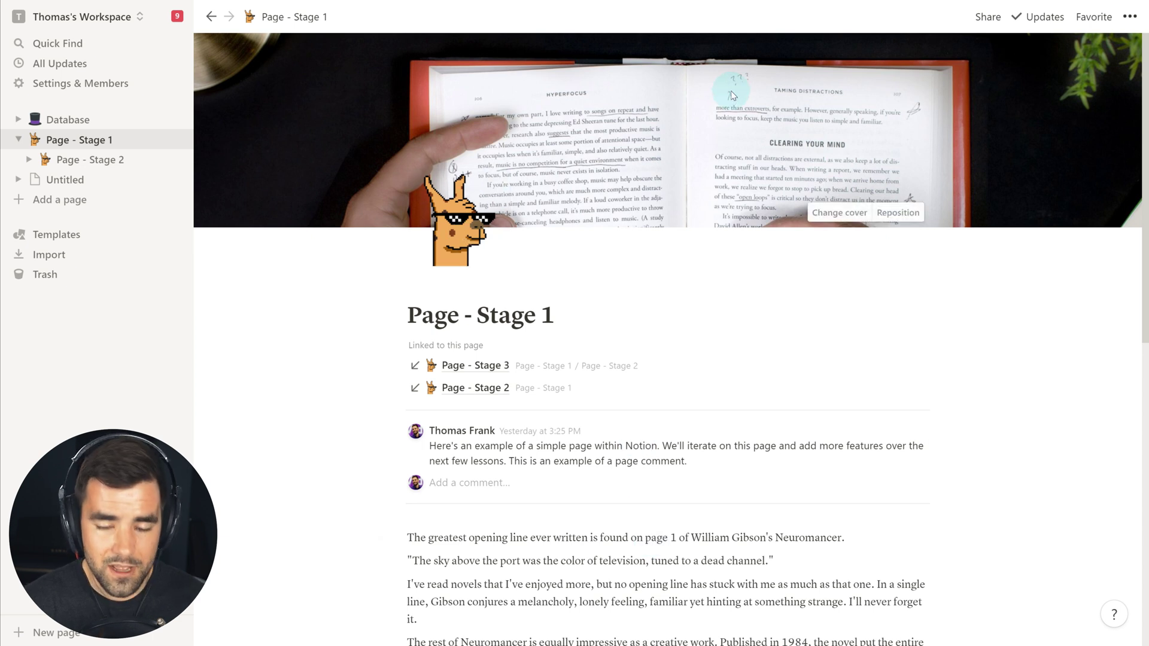
pyautogui.click(81, 182)
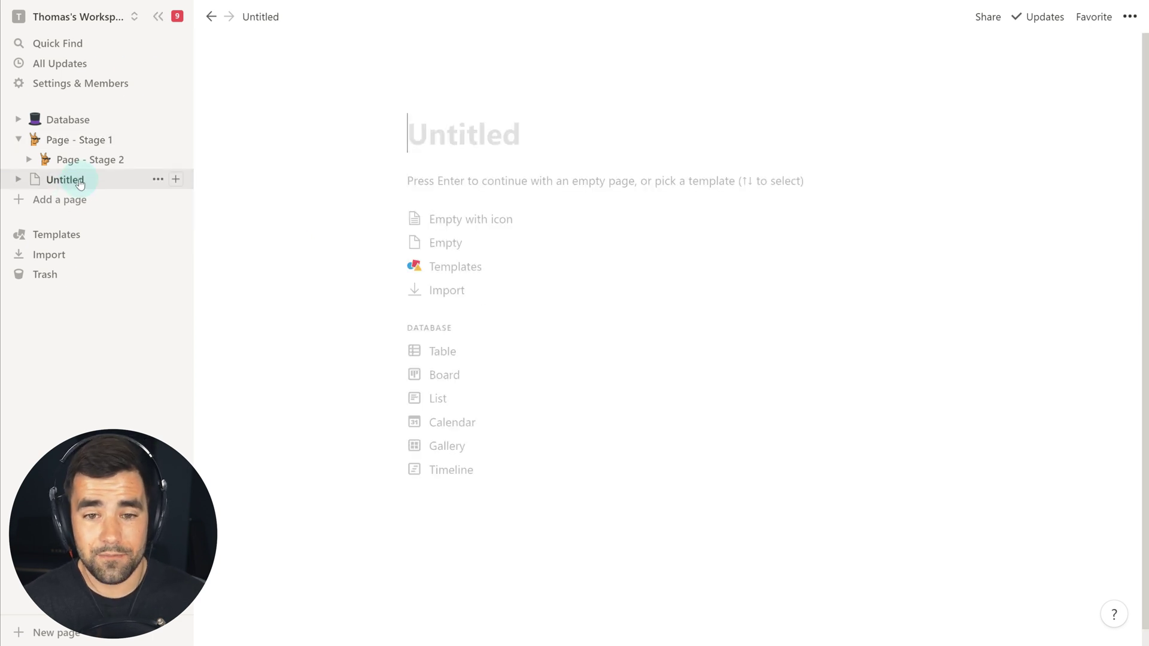
pyautogui.click(92, 143)
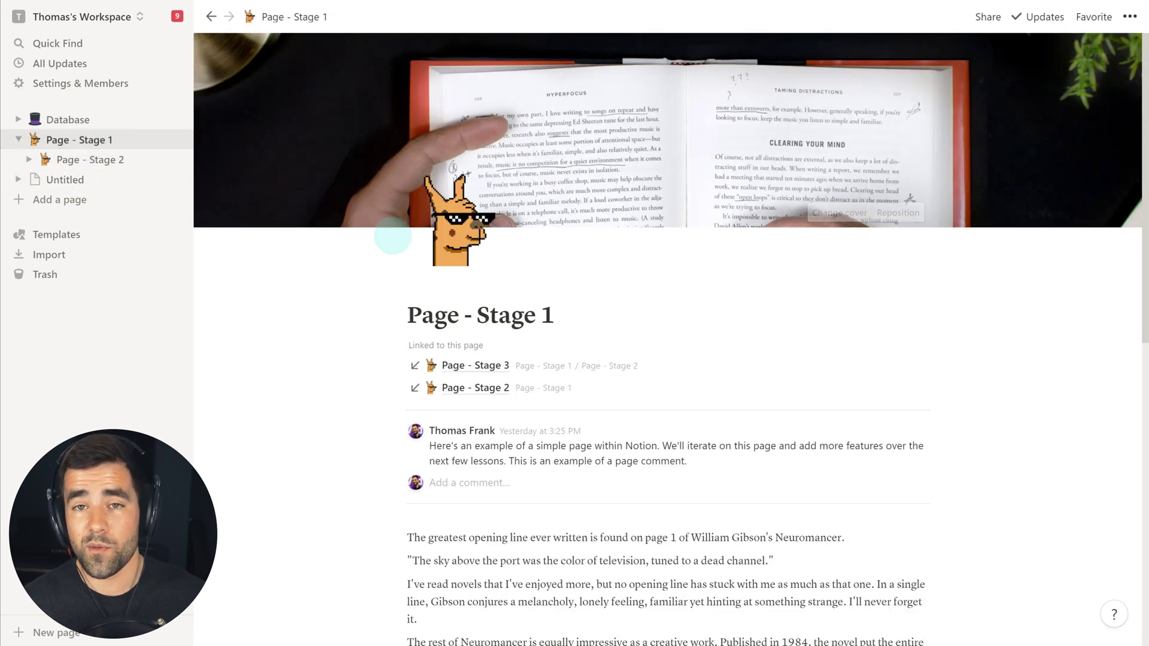
# - Expand Page - Stage 2 in the sidebar and read through Page - Stage 3
pyautogui.click(28, 159)
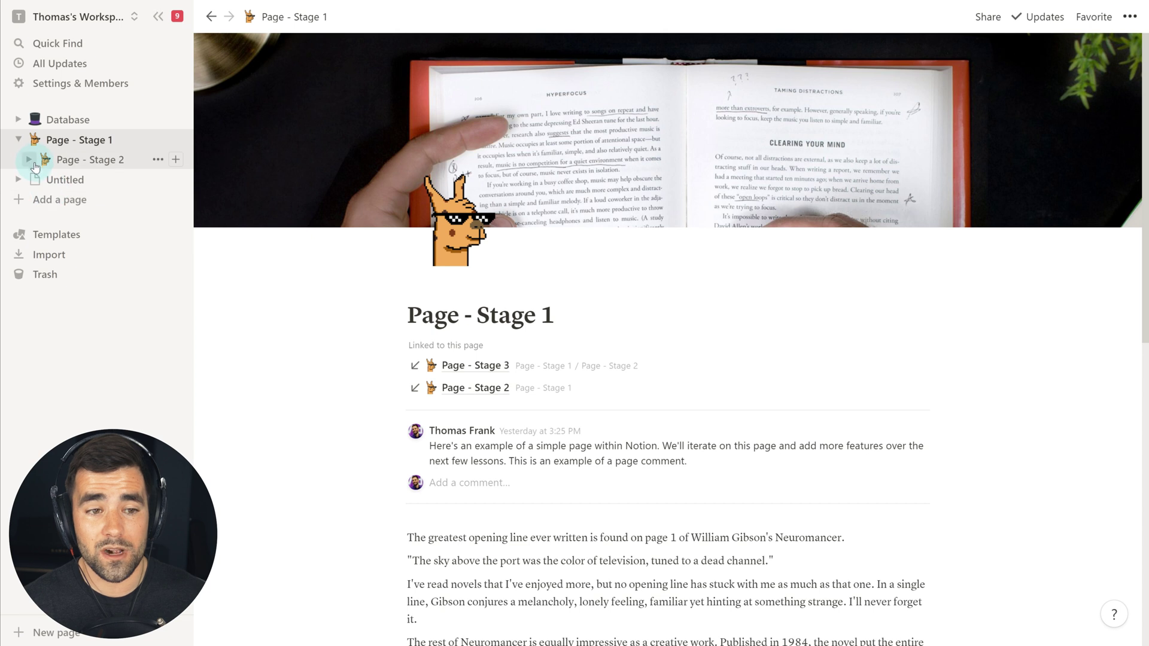
pyautogui.click(92, 183)
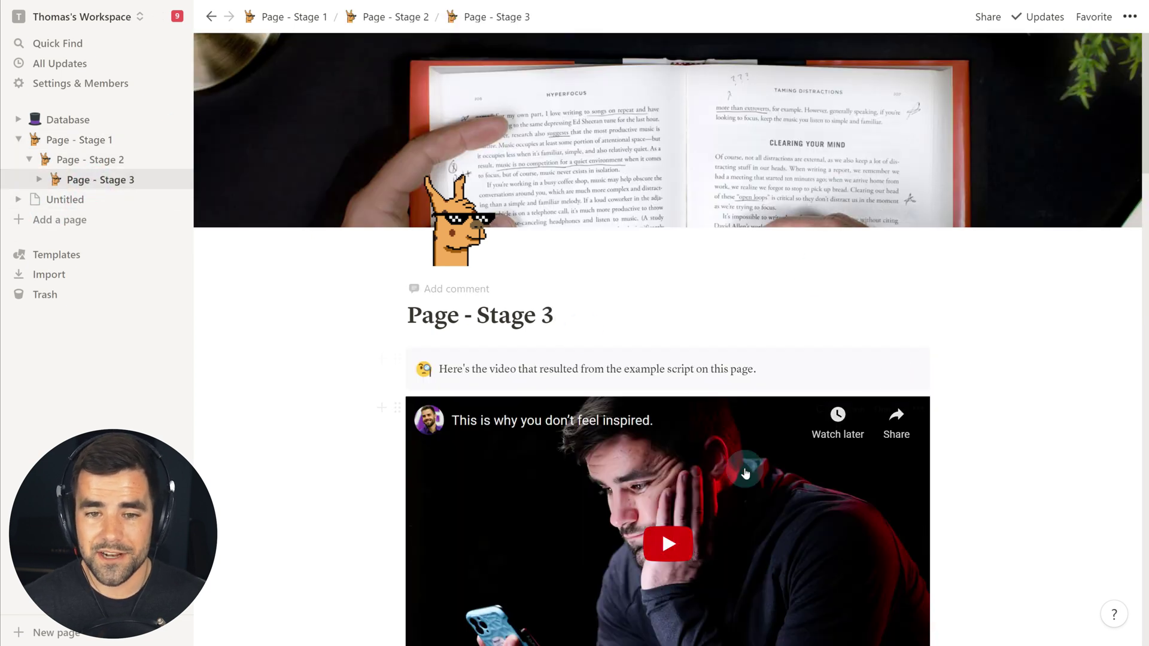
pyautogui.scroll(-15, 744, 442)
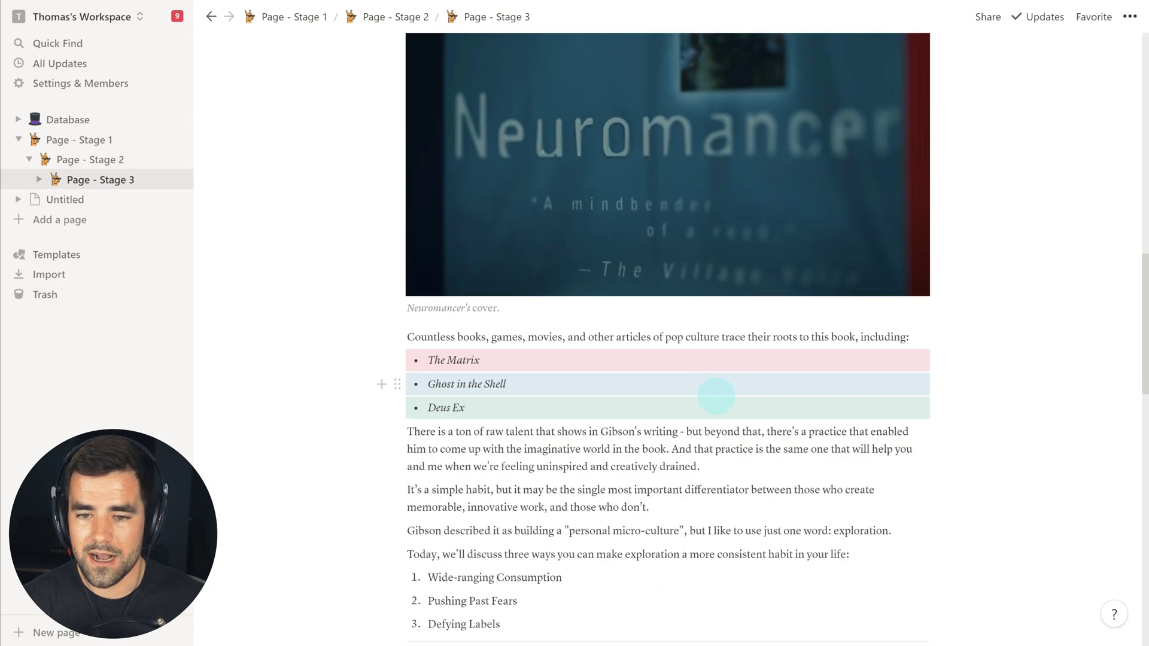
pyautogui.scroll(-13, 716, 396)
pyautogui.scroll(7, 626, 254)
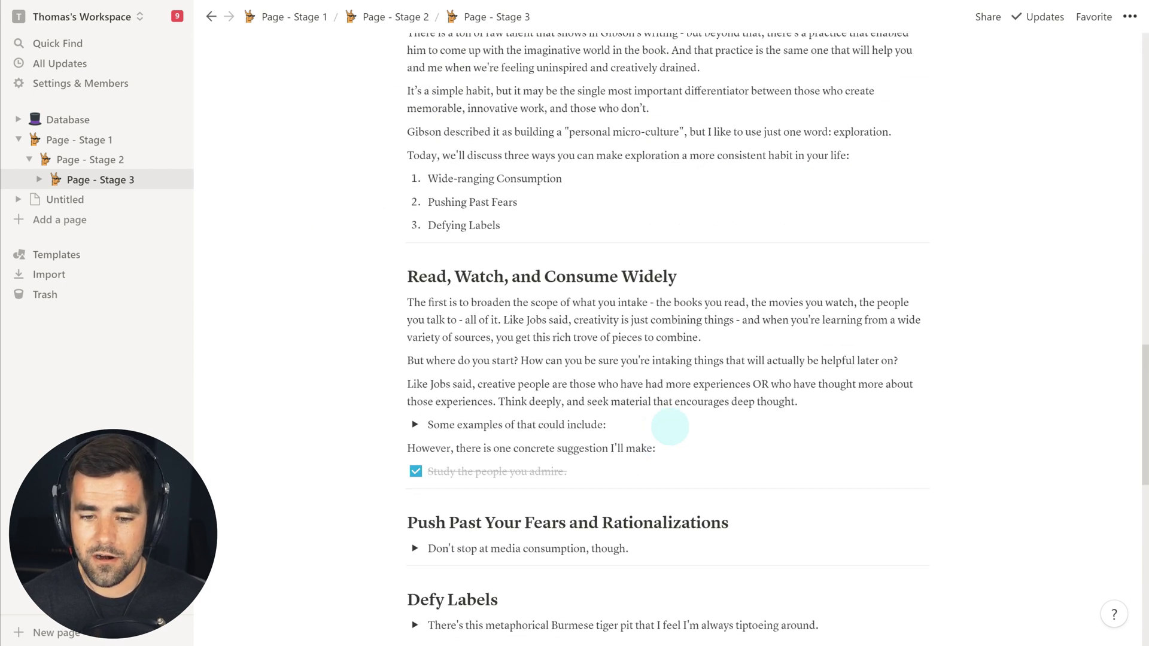
pyautogui.scroll(8, 670, 427)
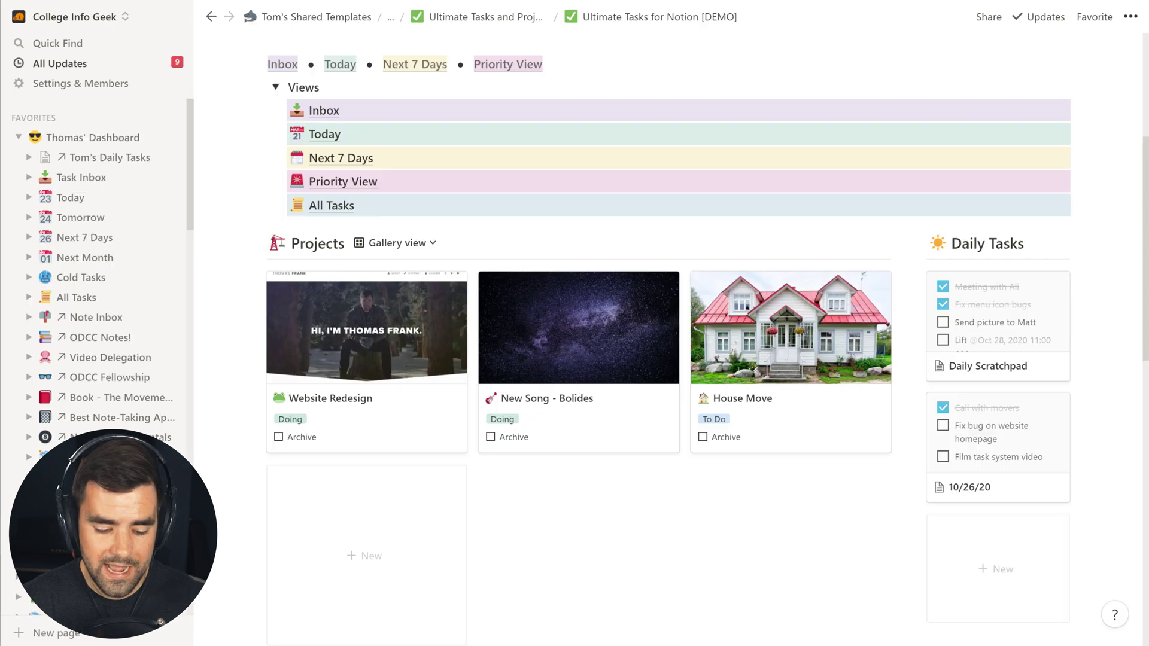
pyautogui.scroll(5, 766, 497)
pyautogui.scroll(-2, 700, 288)
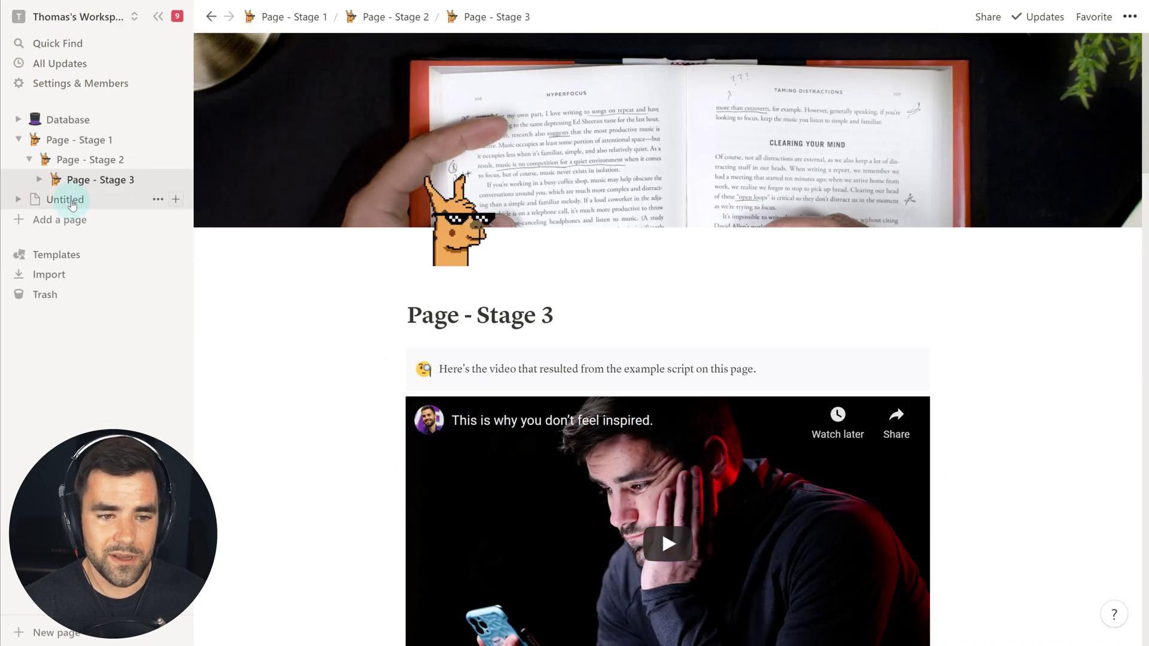
# - Delete the Untitled page and collapse Page - Stage 1 in the sidebar
pyautogui.rightClick(67, 200)
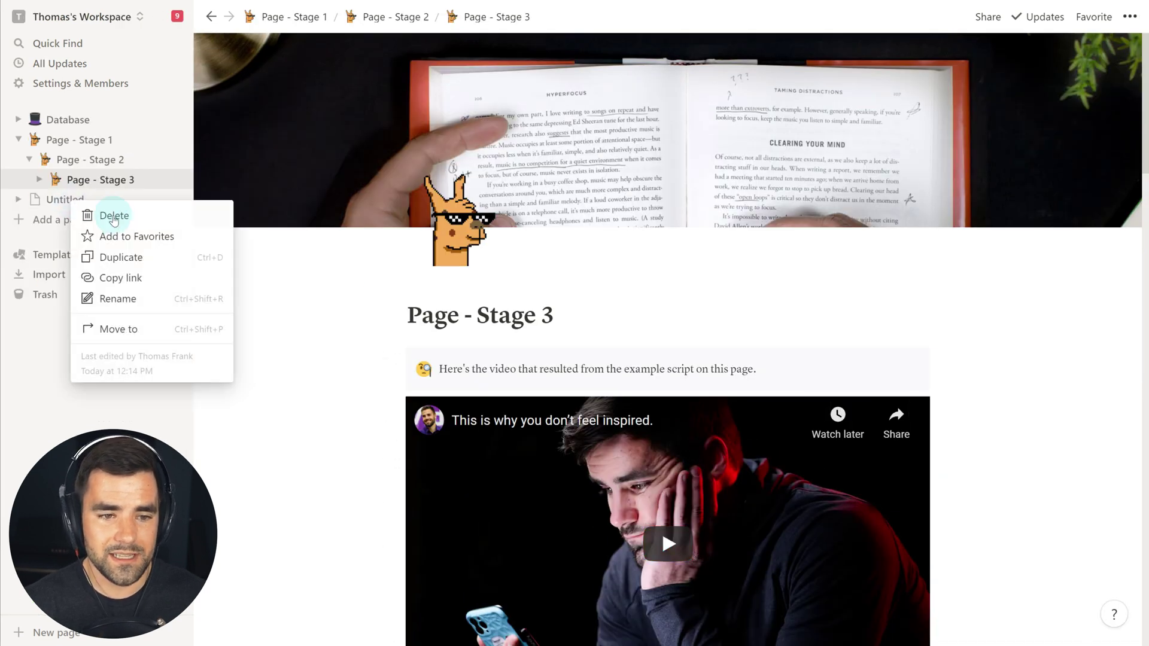
pyautogui.click(113, 217)
pyautogui.click(18, 140)
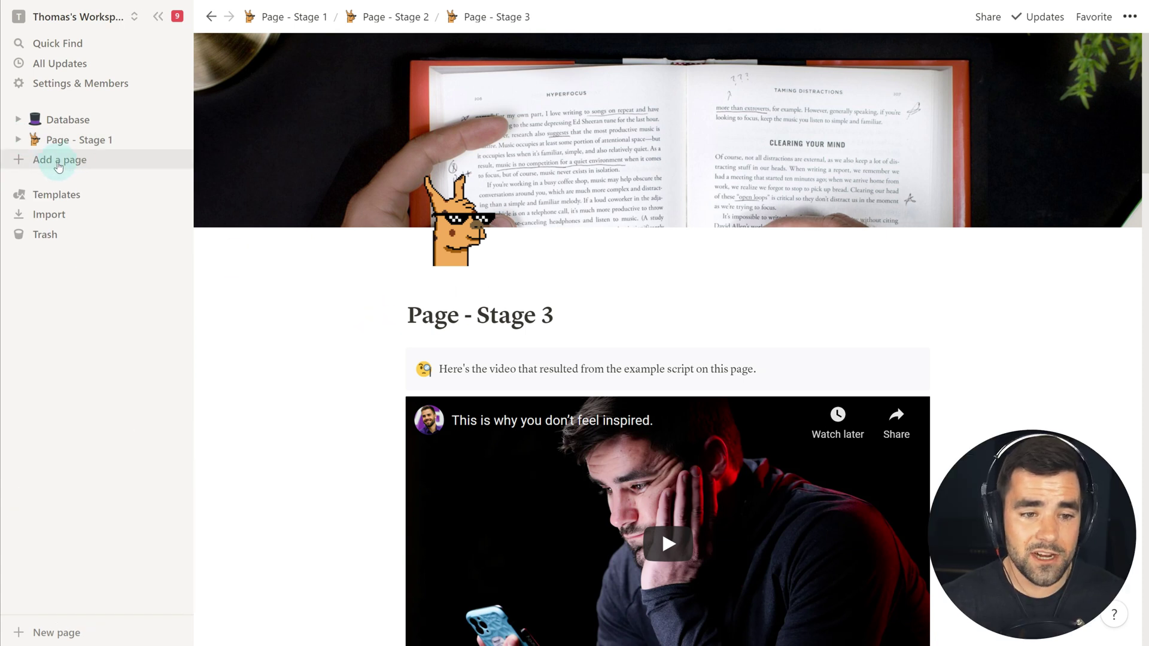
# - Create a new full-size page titled 'Sample Page'
pyautogui.click(60, 635)
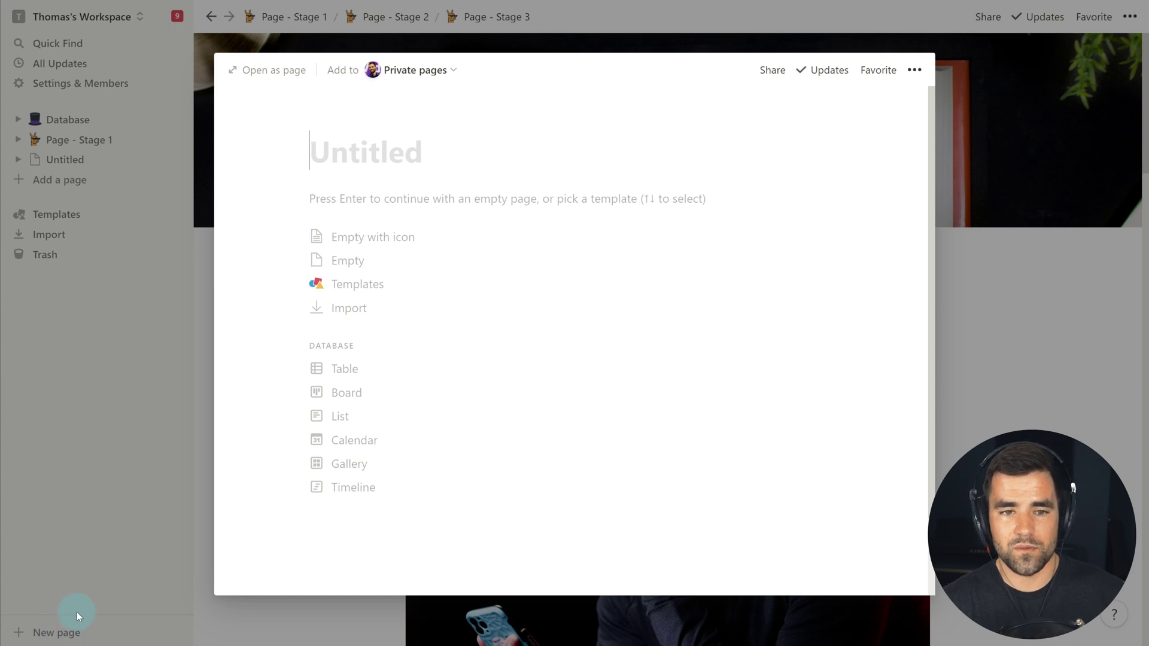
pyautogui.click(282, 75)
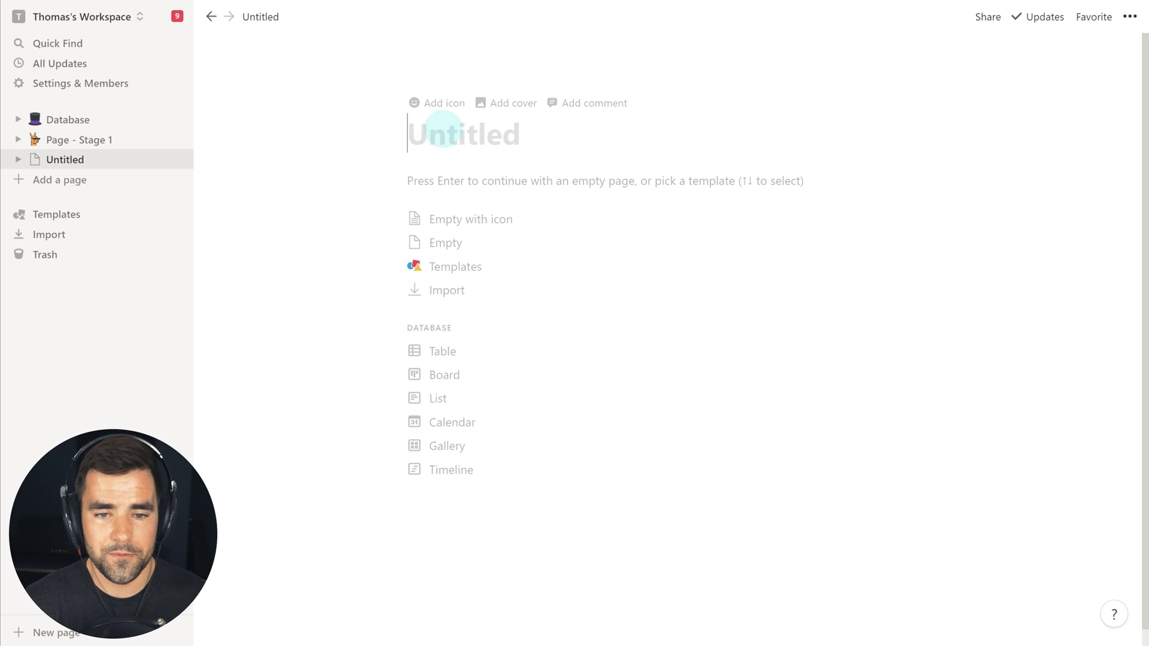
pyautogui.write('Sample Page')
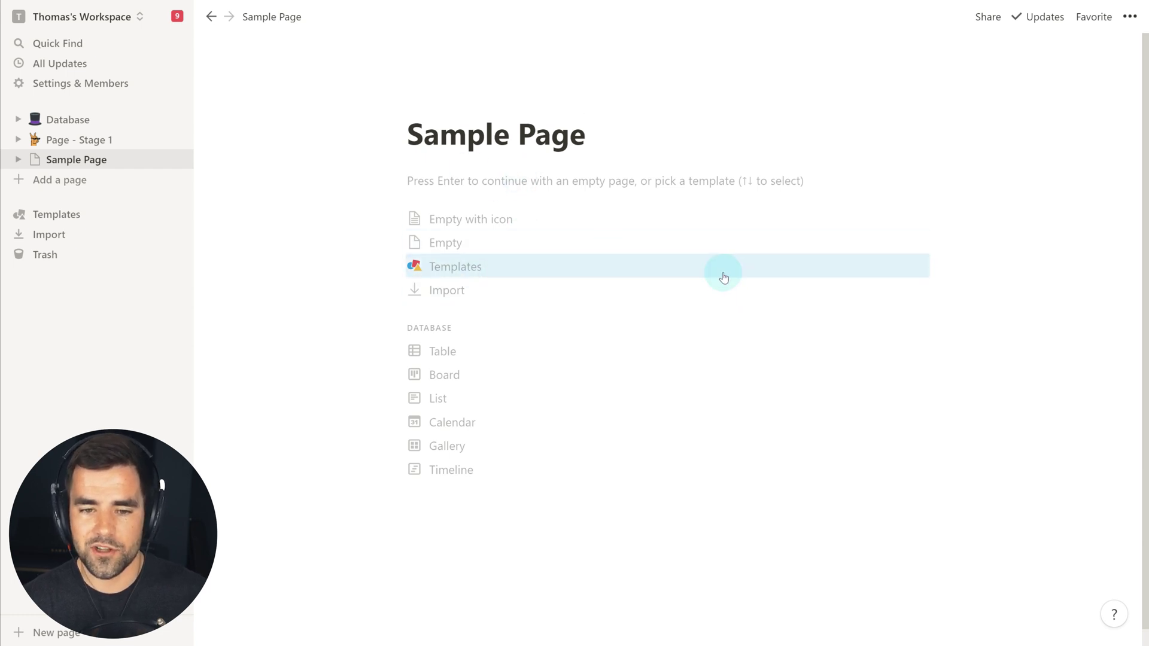
# - Browse the template gallery, previewing Personal Home, and close it without applying
pyautogui.click(482, 266)
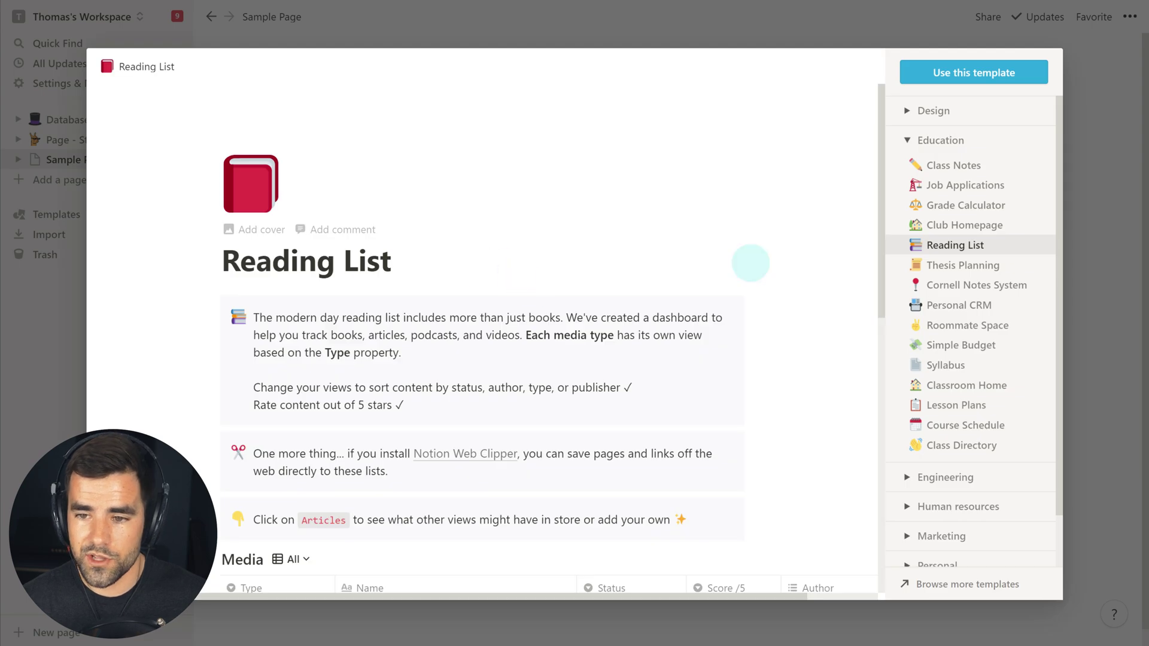
pyautogui.scroll(-2, 994, 335)
pyautogui.click(915, 464)
pyautogui.scroll(-5, 752, 342)
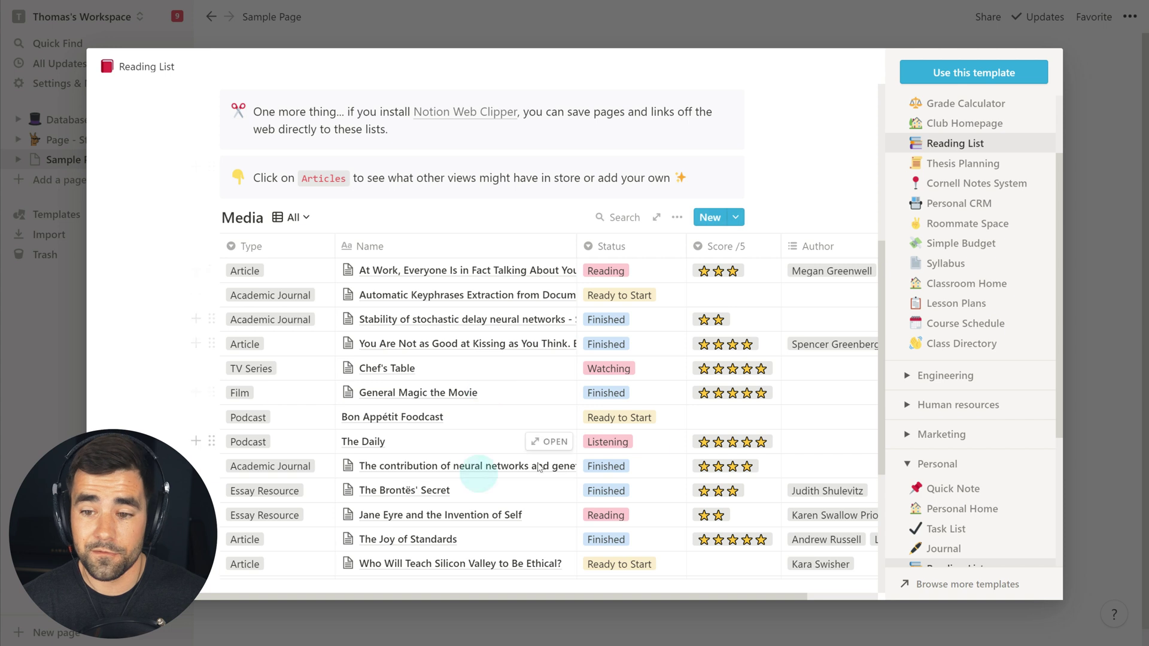
pyautogui.scroll(-5, 970, 359)
pyautogui.click(957, 225)
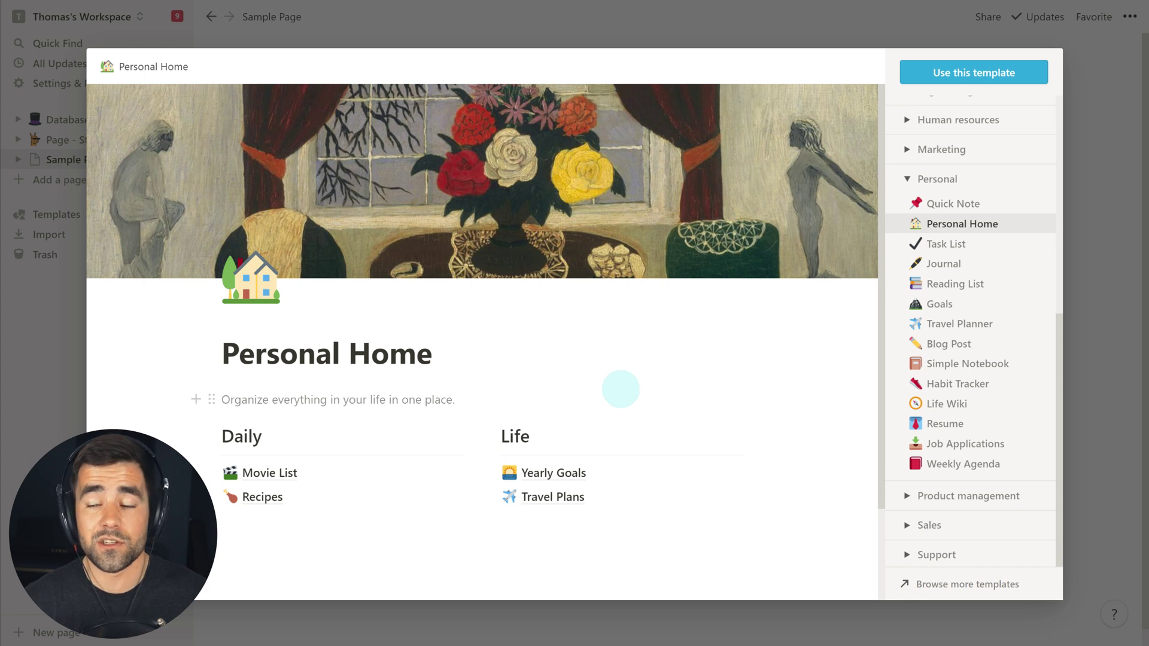
pyautogui.click(1098, 314)
# - Look over the import options, close them, and start the page as Empty
pyautogui.click(456, 295)
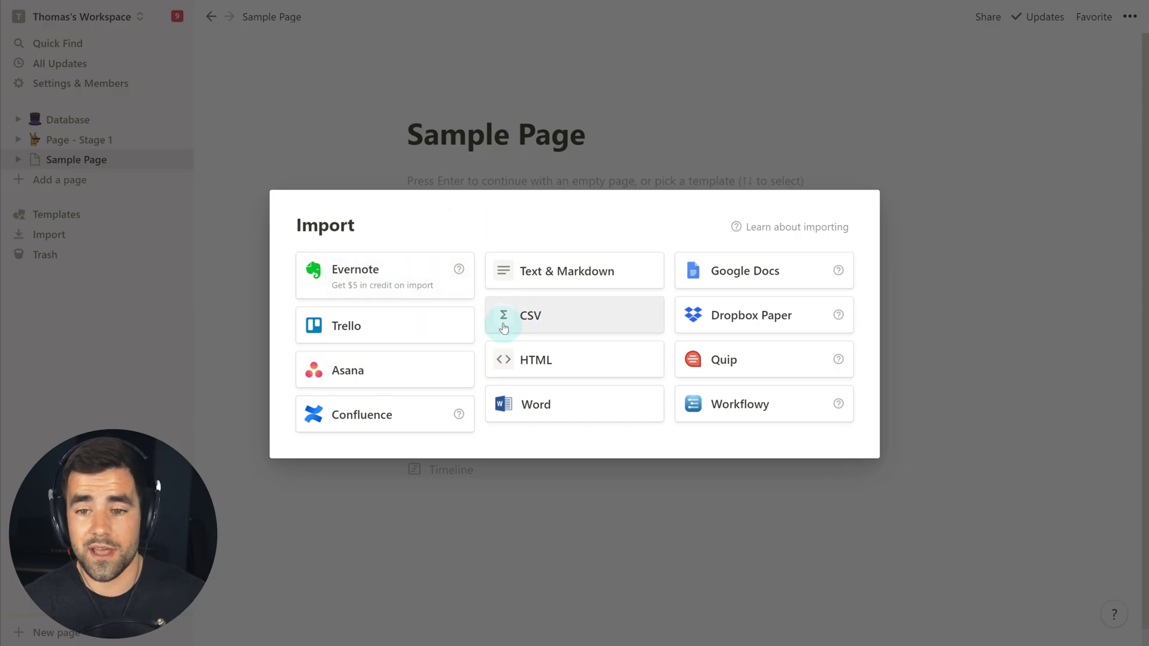
pyautogui.click(1015, 342)
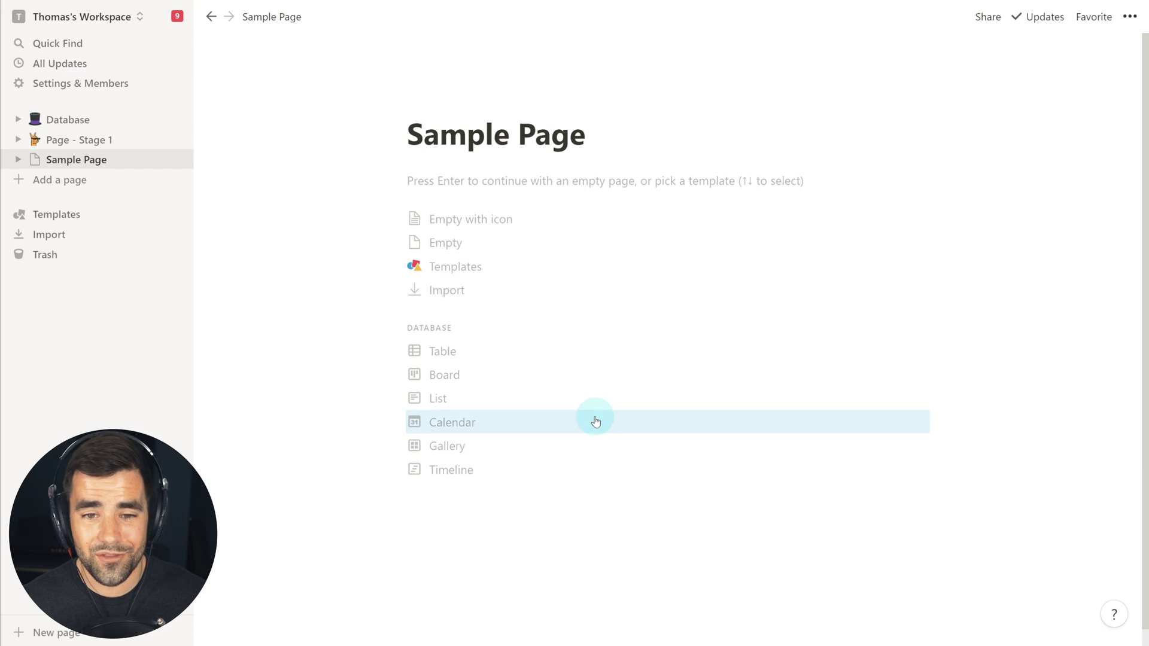
pyautogui.click(473, 244)
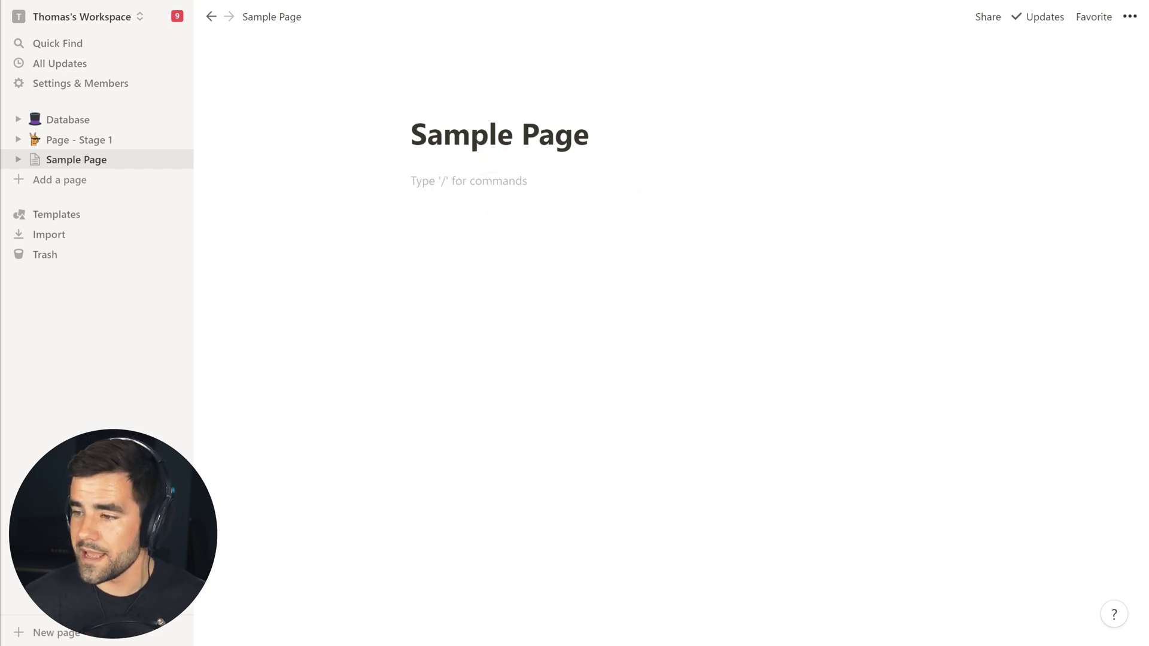
# - Paste the copied Neuromancer paragraphs onto the empty first line of Sample Page
pyautogui.hotkey('ctrl', 'c')
pyautogui.click(487, 184)
pyautogui.hotkey('ctrl', 'v')
pyautogui.click(528, 182)
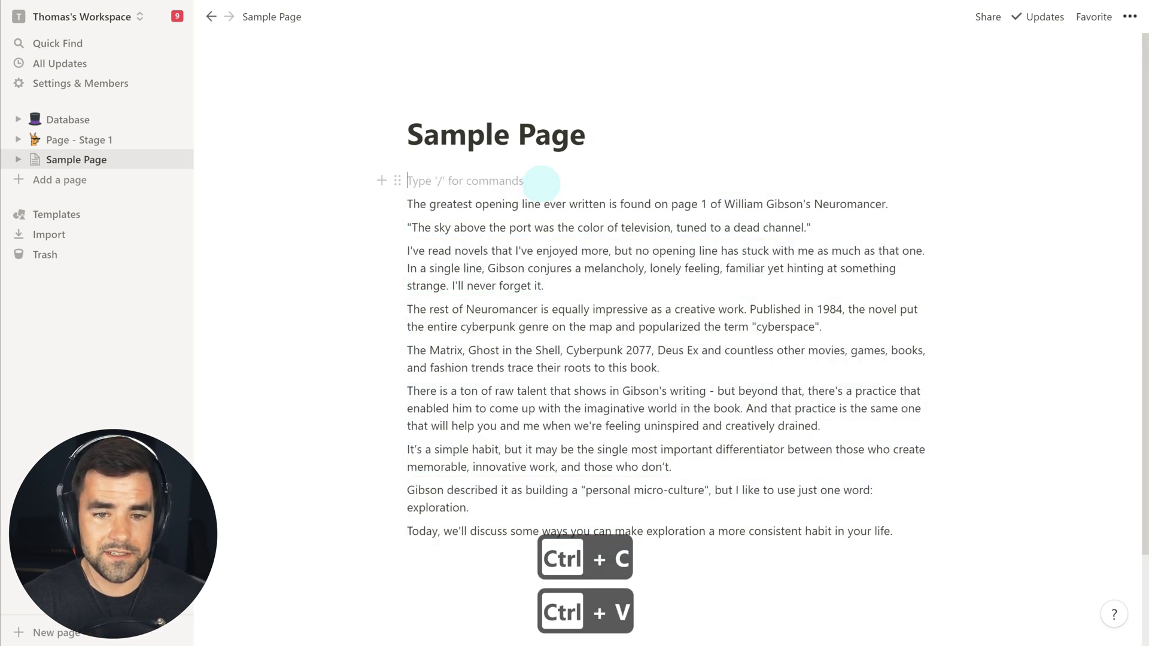
# - Type a 'Typing cool stuff whazow' test line, delete it, then return to Page - Stage 1
pyautogui.write('Typing cool stuff whazow')
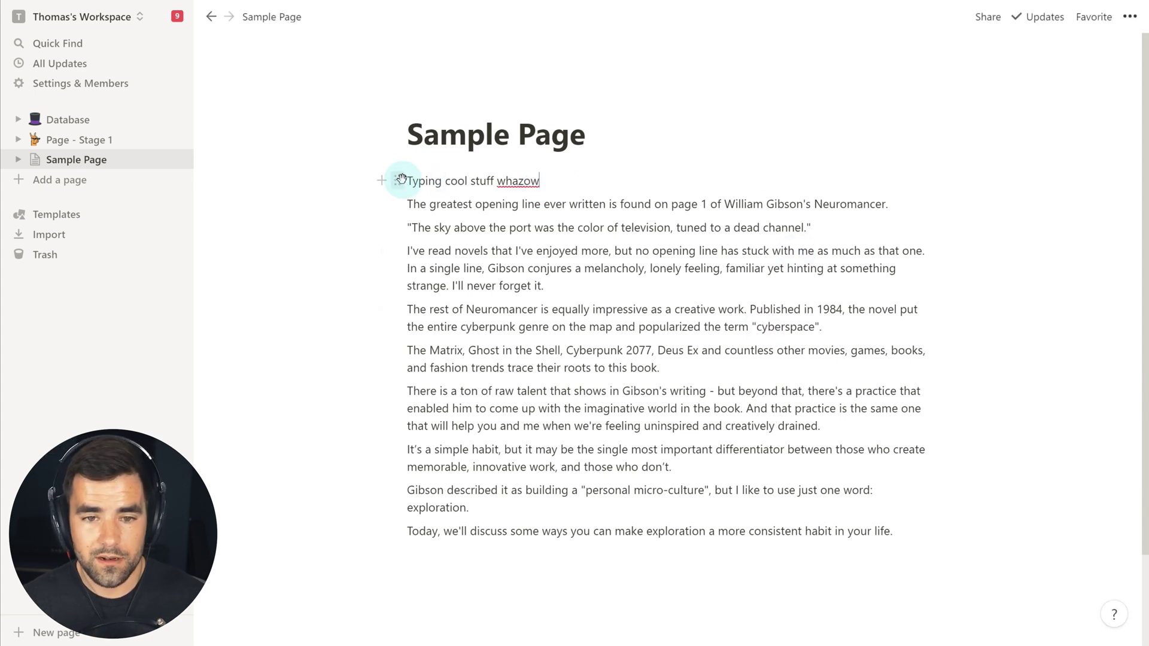
pyautogui.click(398, 180)
pyautogui.click(254, 93)
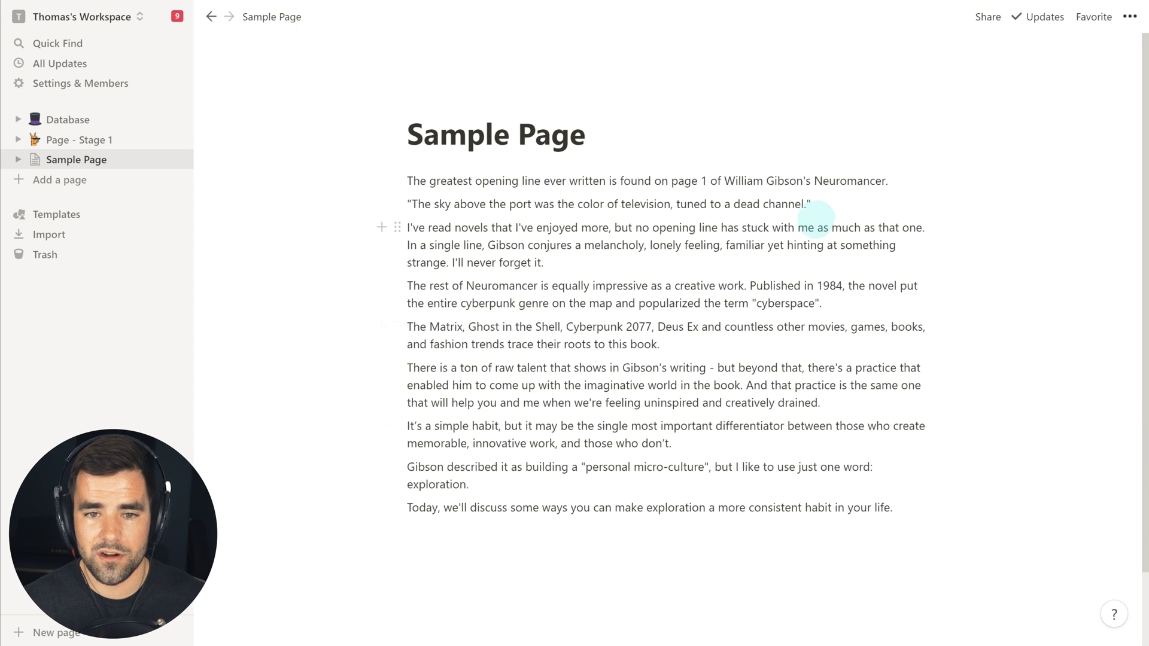
pyautogui.click(90, 140)
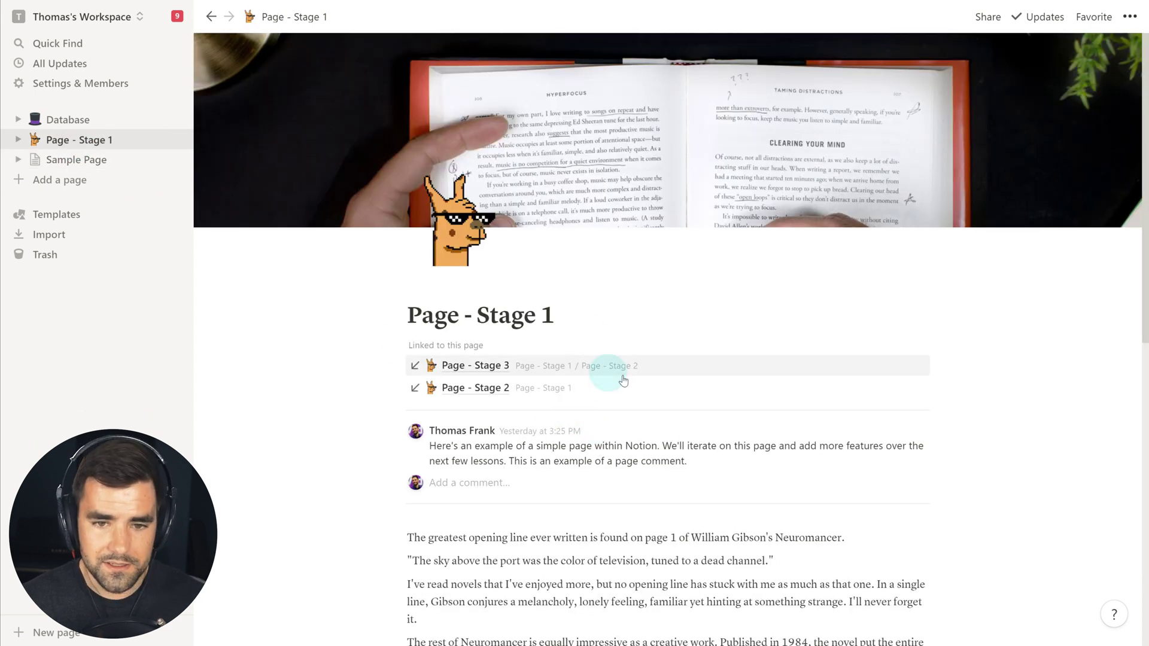
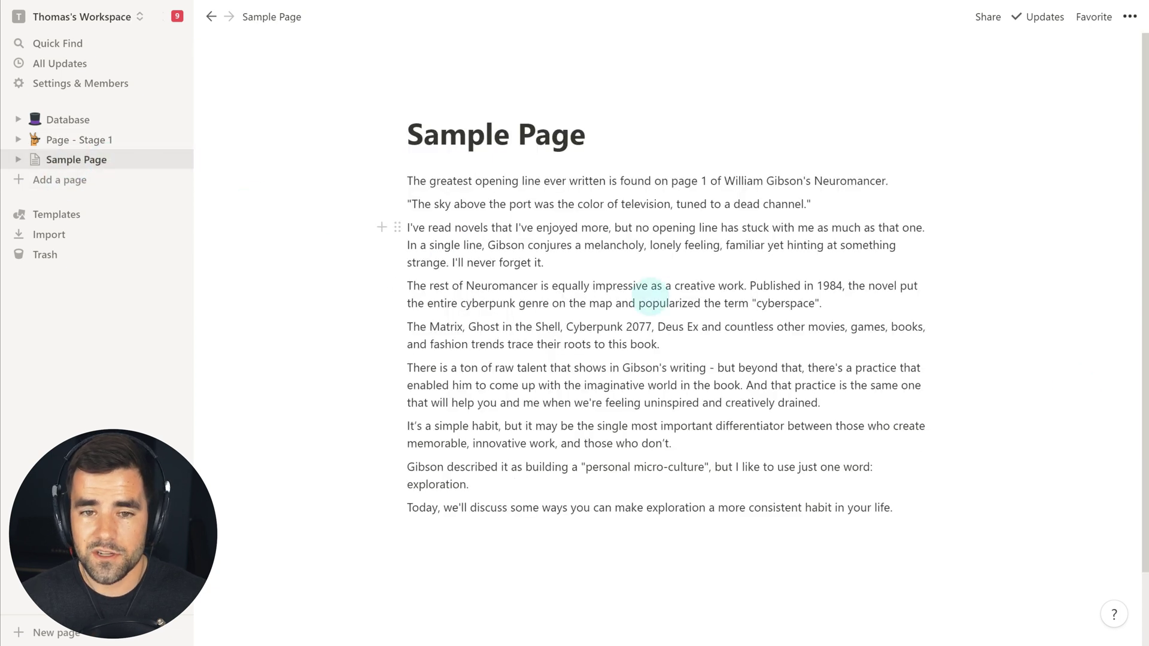
# - Set Sample Page's icon to the uploaded image Pixellama-square.png from the Materials folder
pyautogui.click(428, 107)
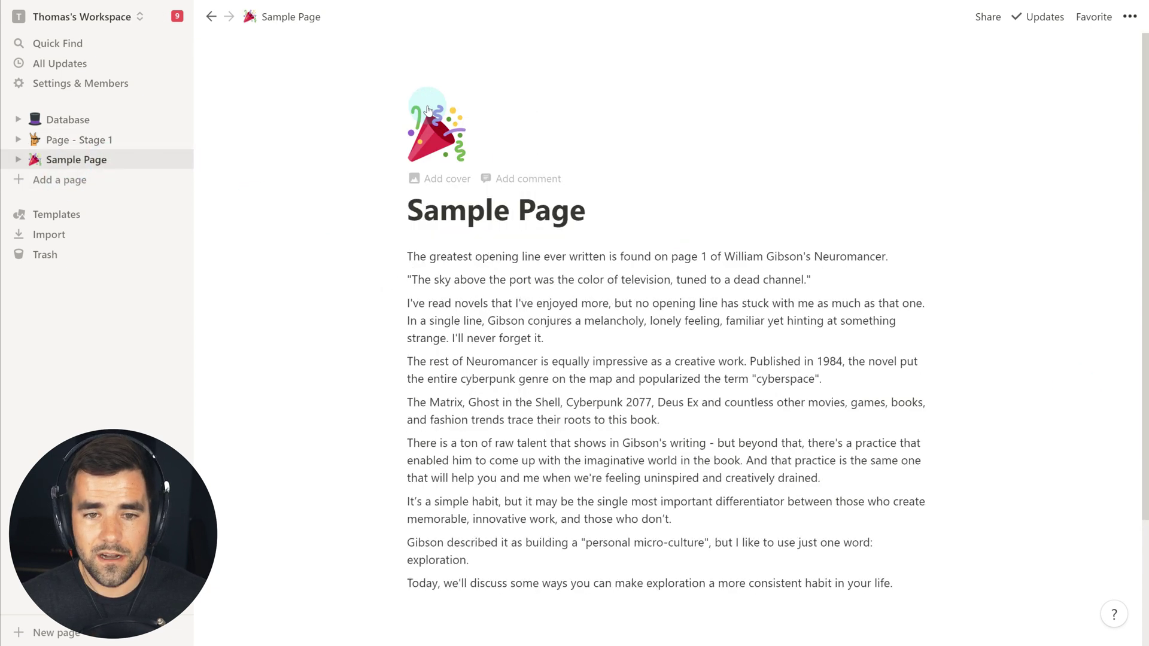
pyautogui.click(448, 146)
pyautogui.scroll(-8, 426, 299)
pyautogui.scroll(-5, 426, 299)
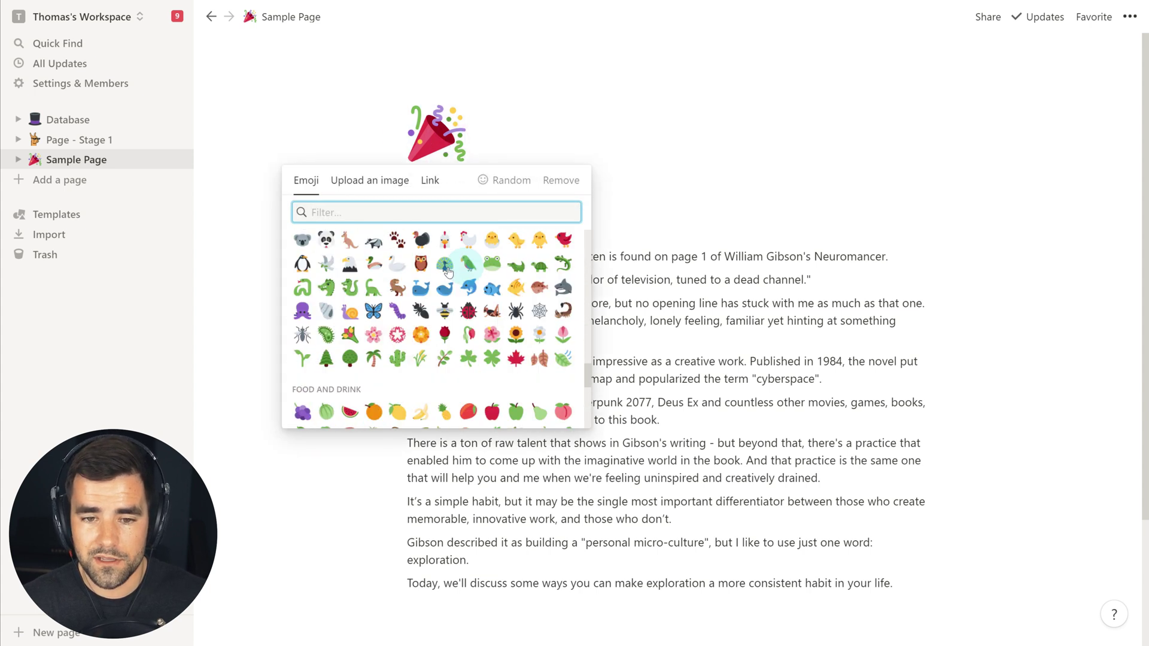
pyautogui.scroll(15, 537, 360)
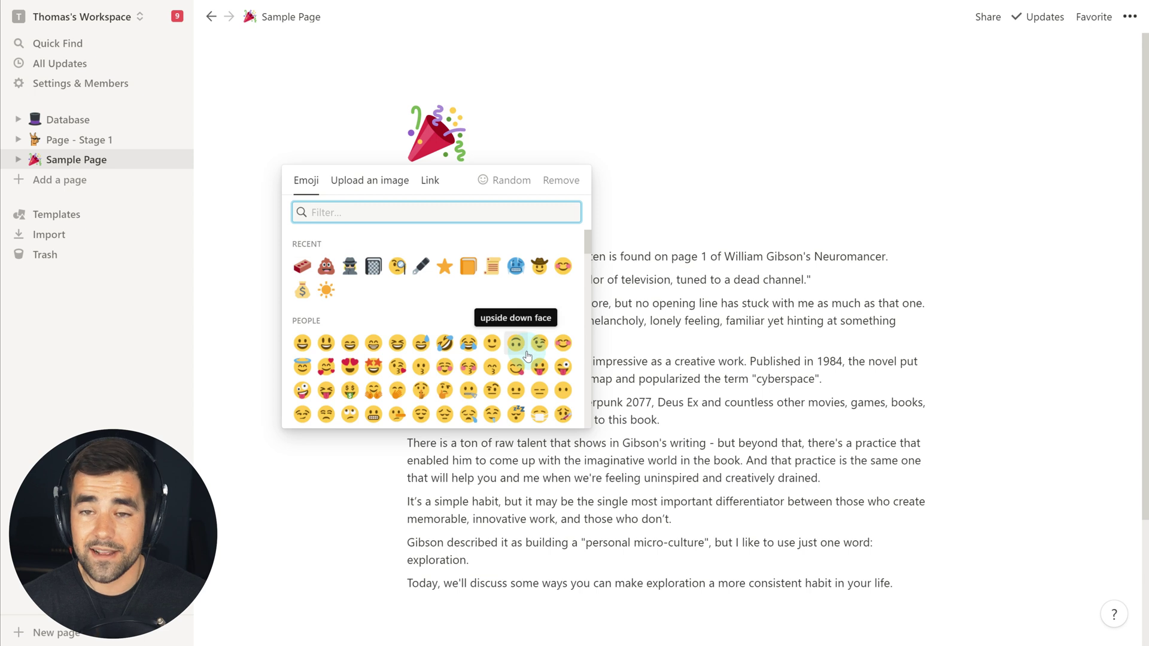
pyautogui.click(439, 197)
pyautogui.click(367, 182)
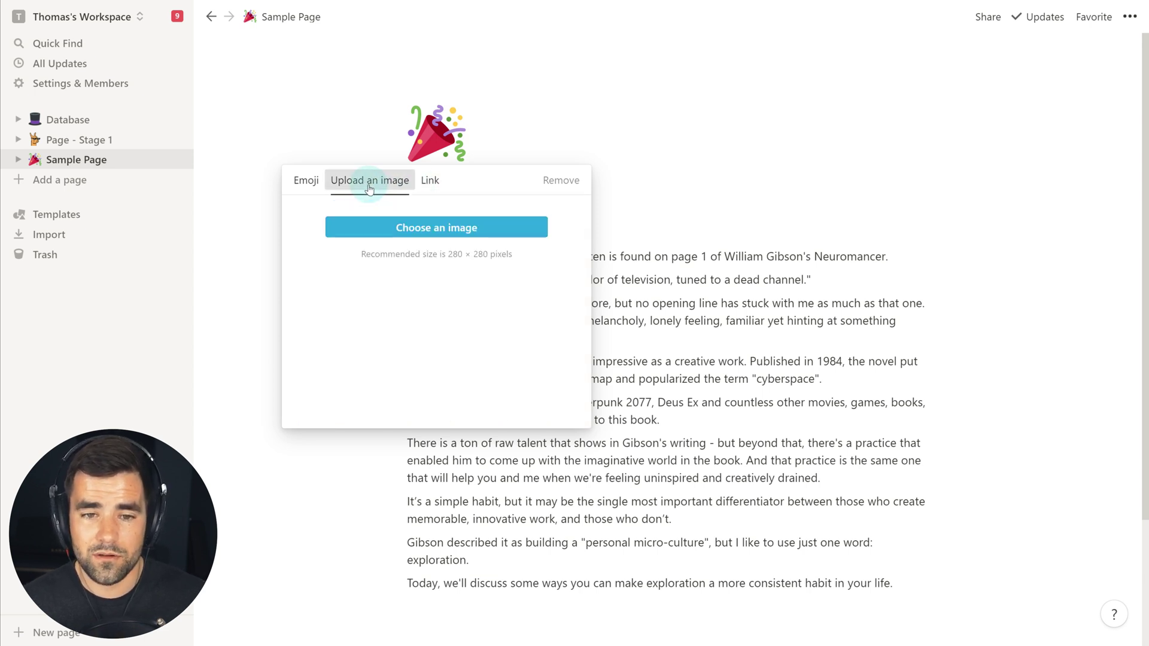
pyautogui.click(437, 231)
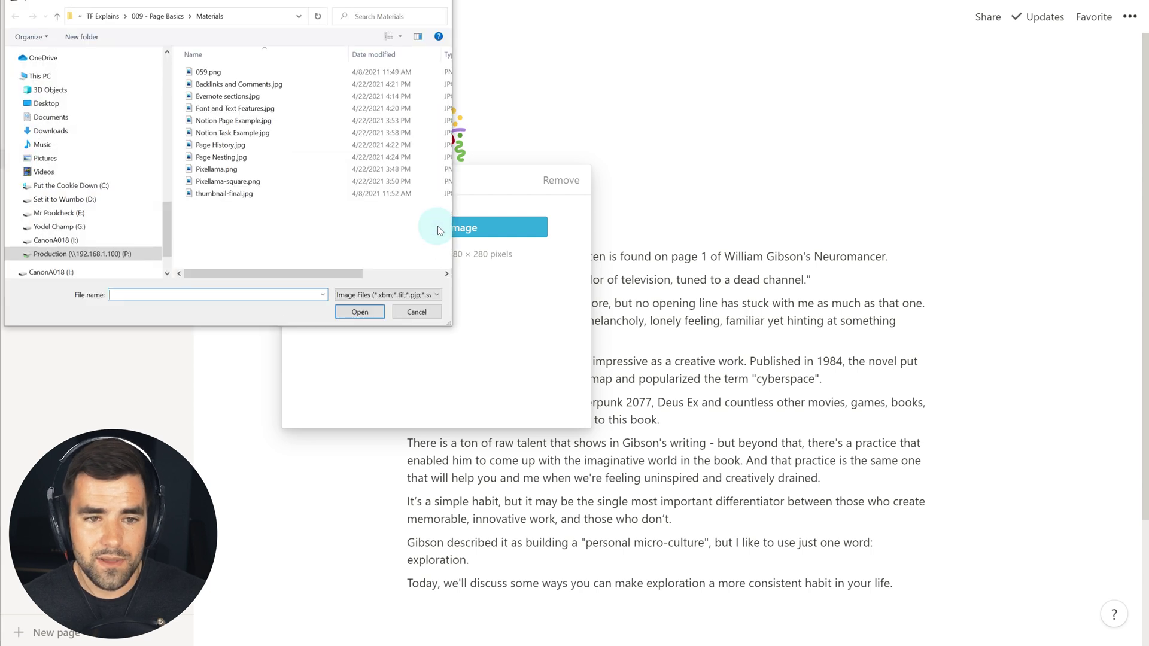
pyautogui.click(230, 185)
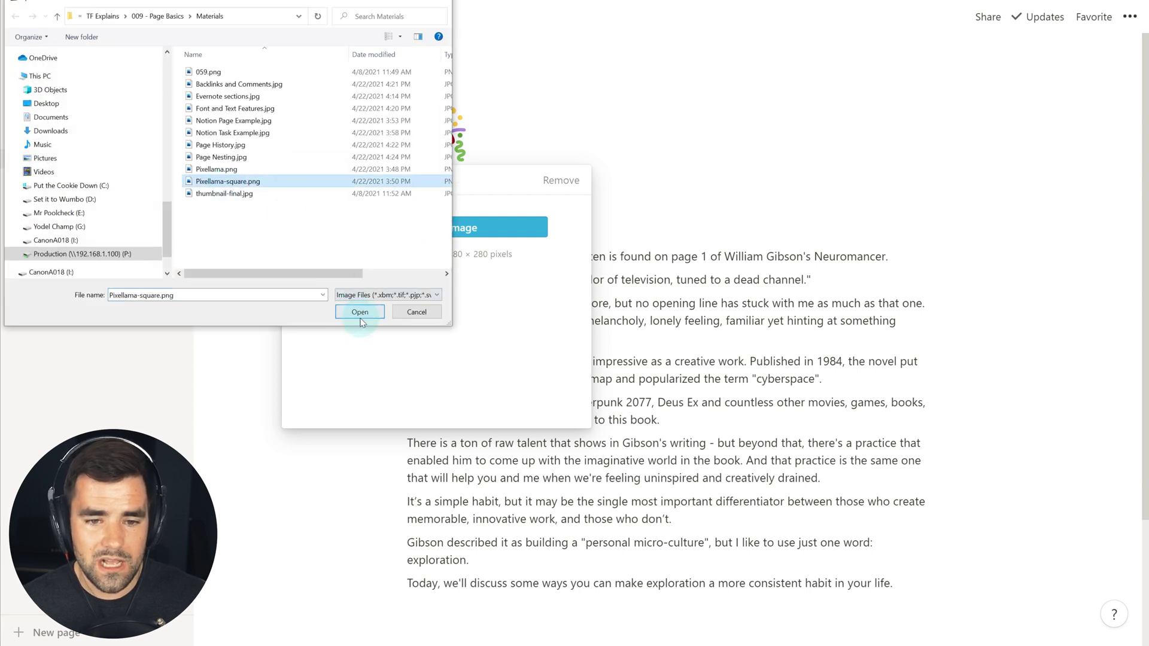
pyautogui.click(359, 312)
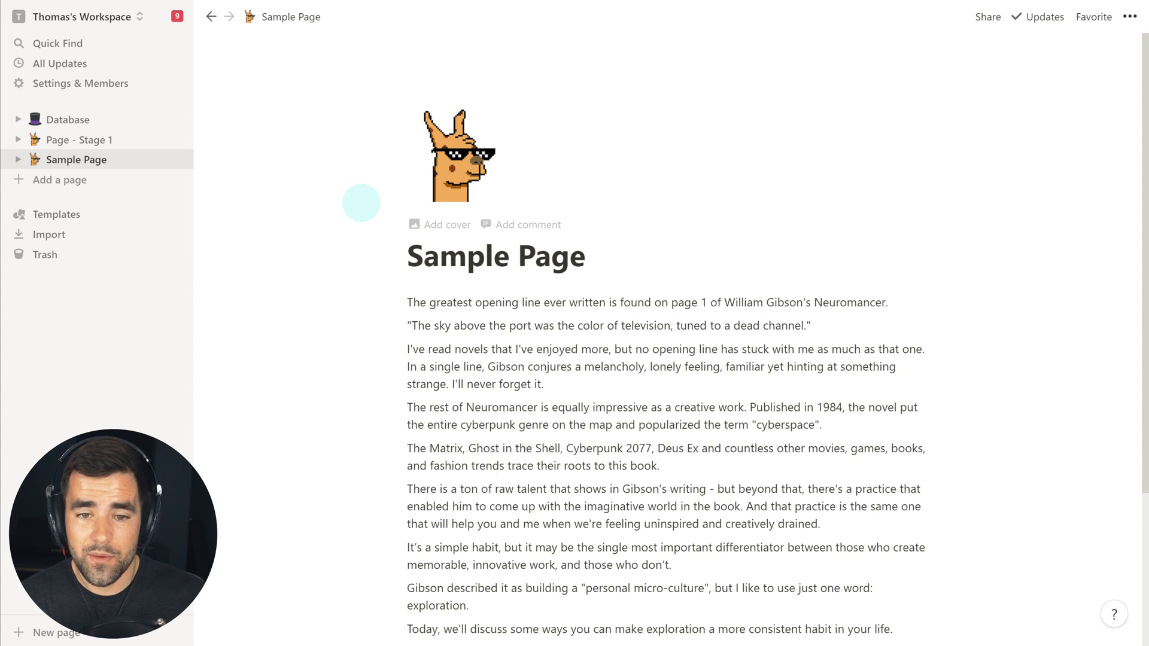
# - Add a cover to Sample Page by uploading the open-book photo
pyautogui.click(440, 224)
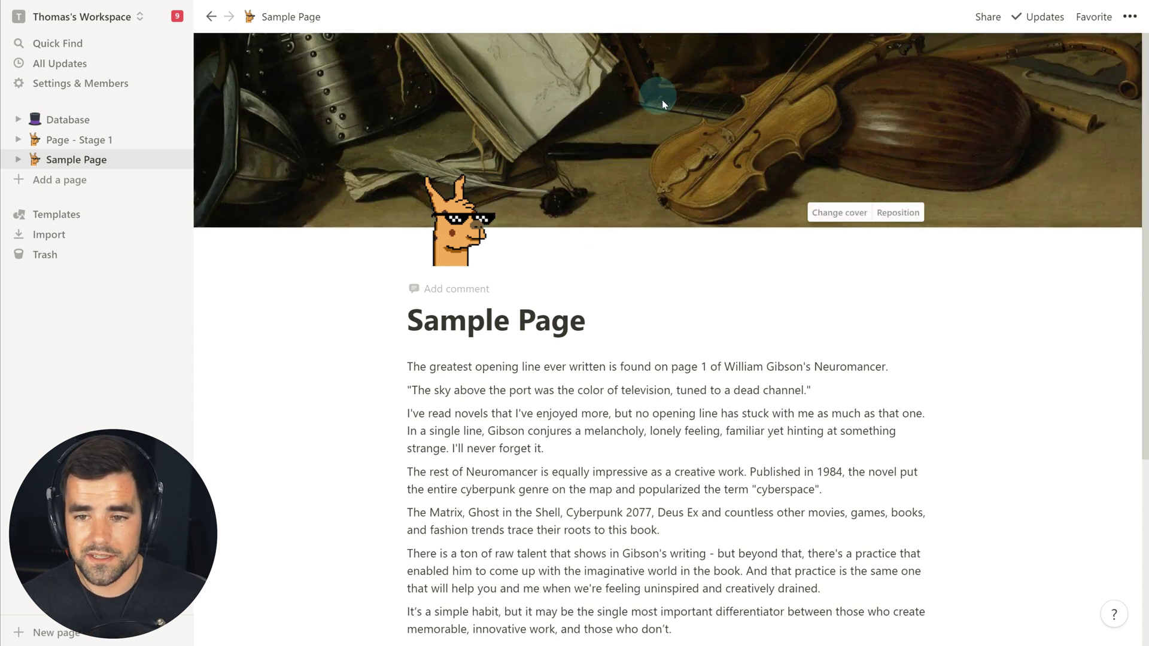
pyautogui.click(840, 214)
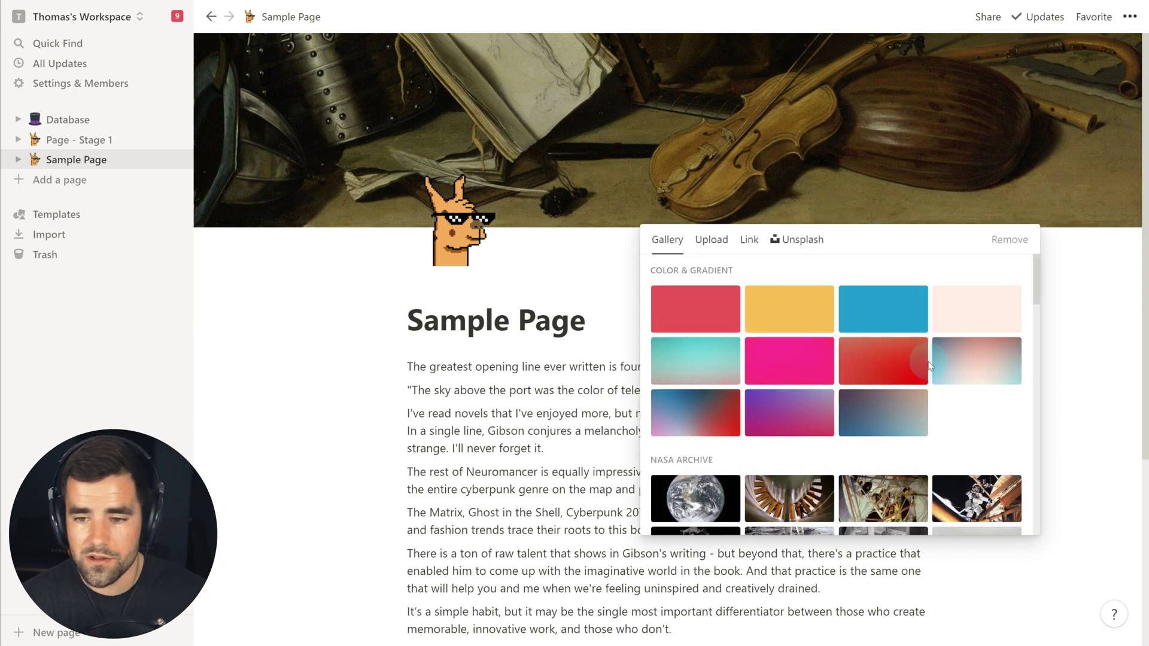
pyautogui.scroll(-10, 853, 372)
pyautogui.scroll(10, 853, 372)
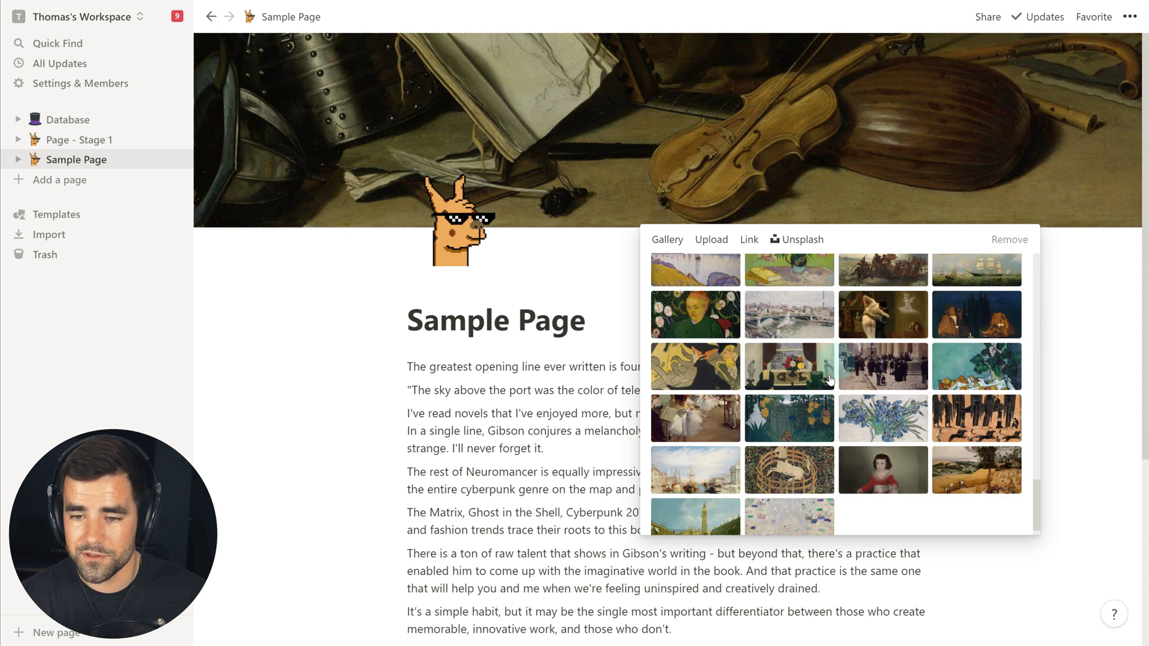
pyautogui.scroll(8, 838, 359)
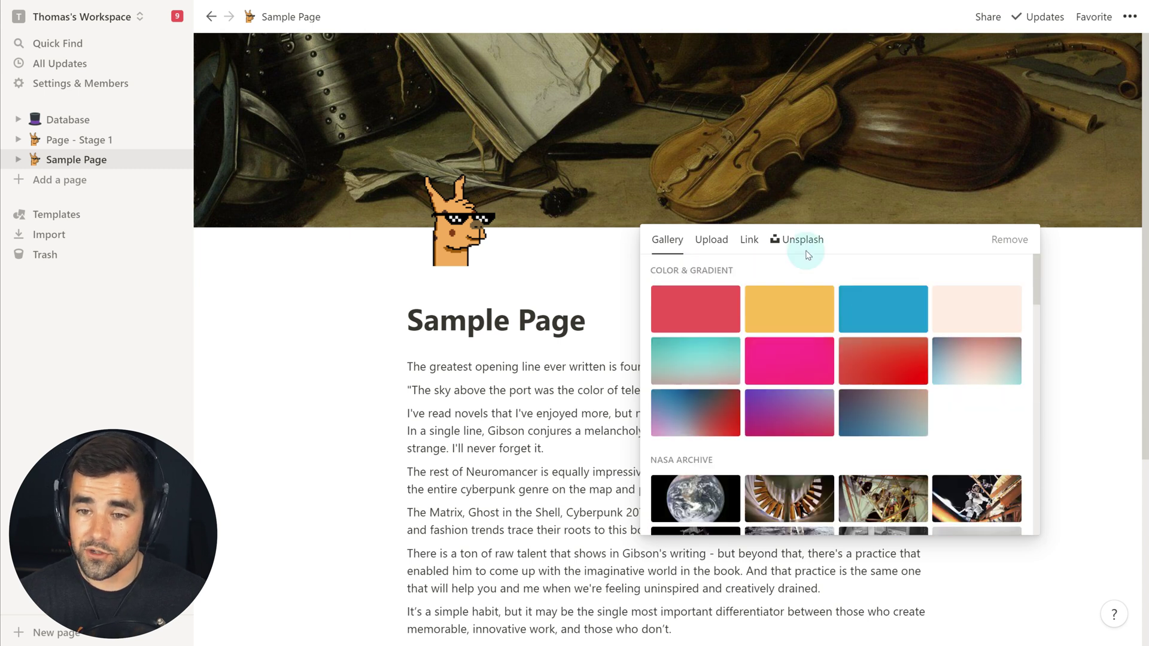
pyautogui.click(804, 249)
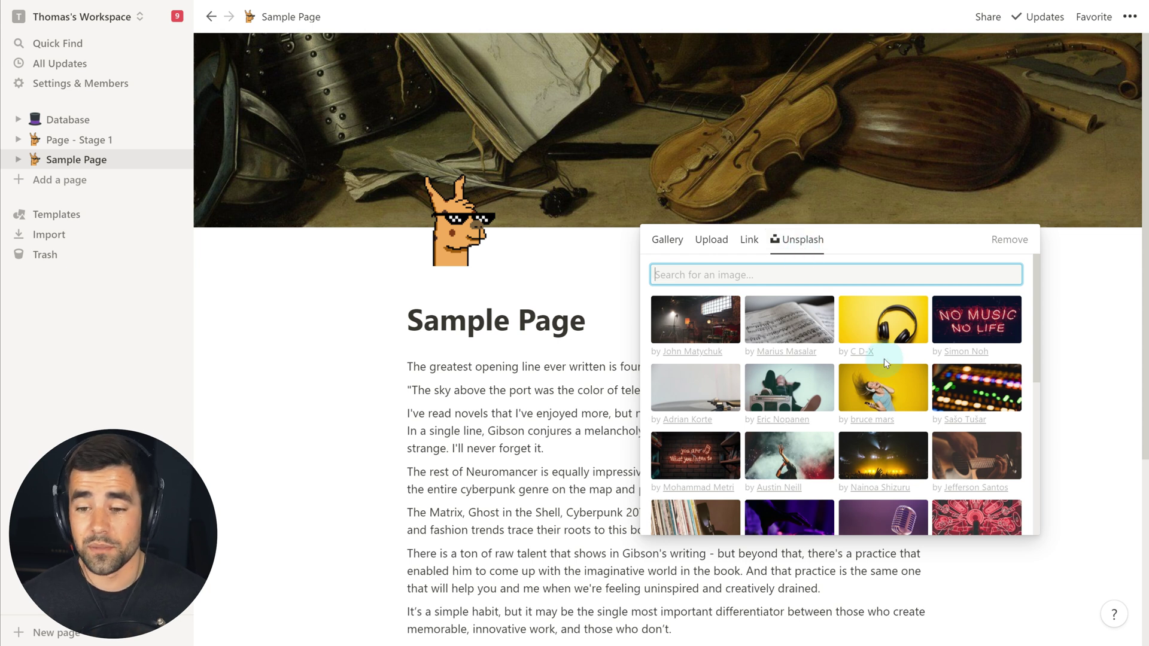
pyautogui.scroll(-5, 886, 360)
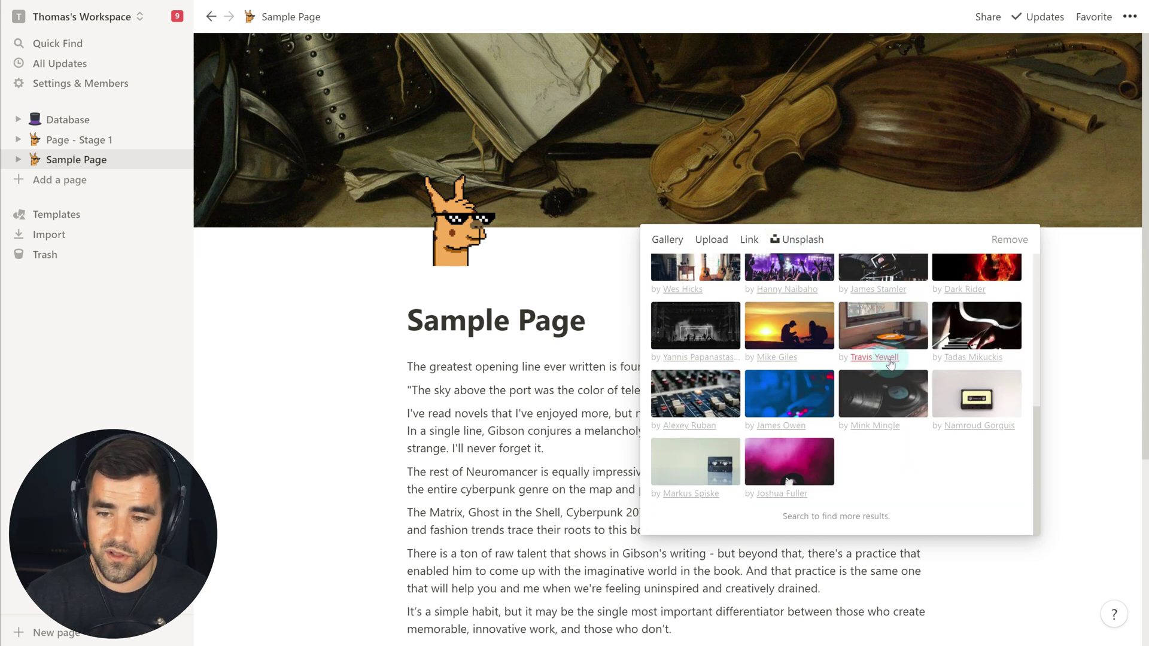
pyautogui.scroll(5, 890, 362)
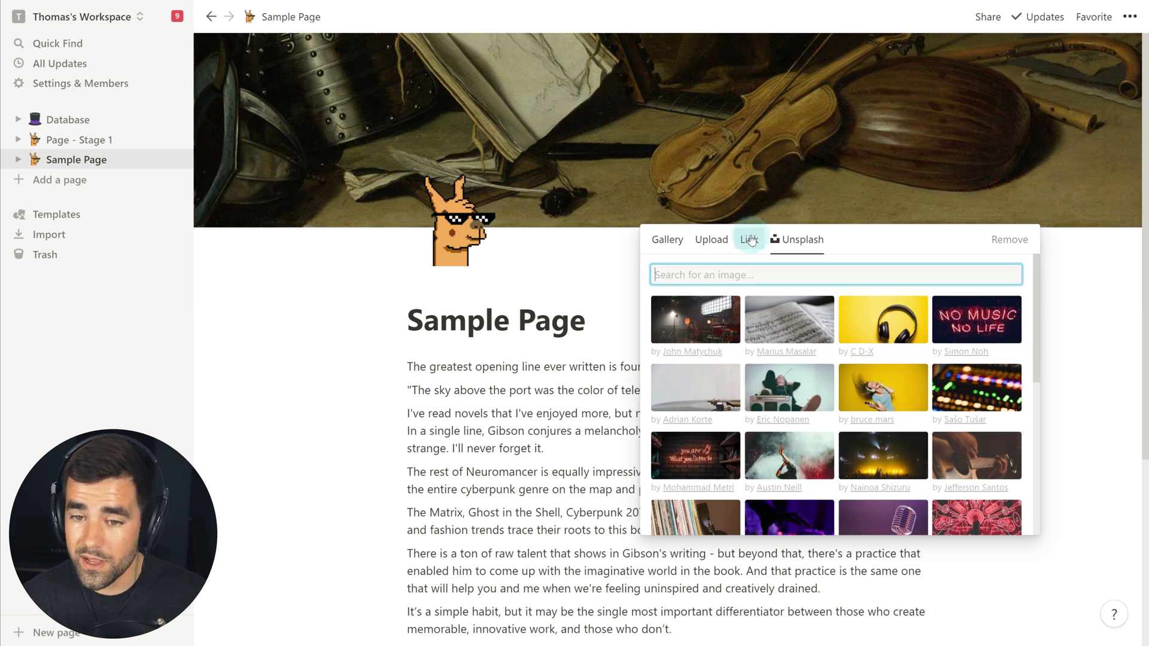
pyautogui.click(712, 242)
pyautogui.click(865, 288)
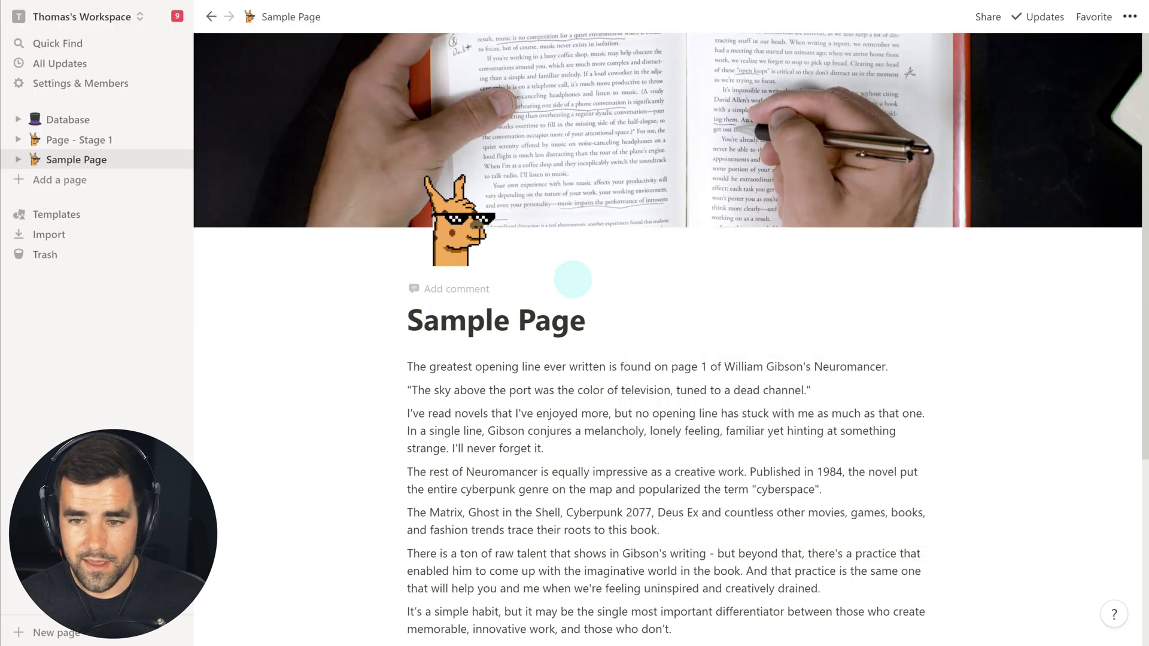
# - Reposition the cover downward to show the book's pages and save the position
pyautogui.moveTo(807, 164)
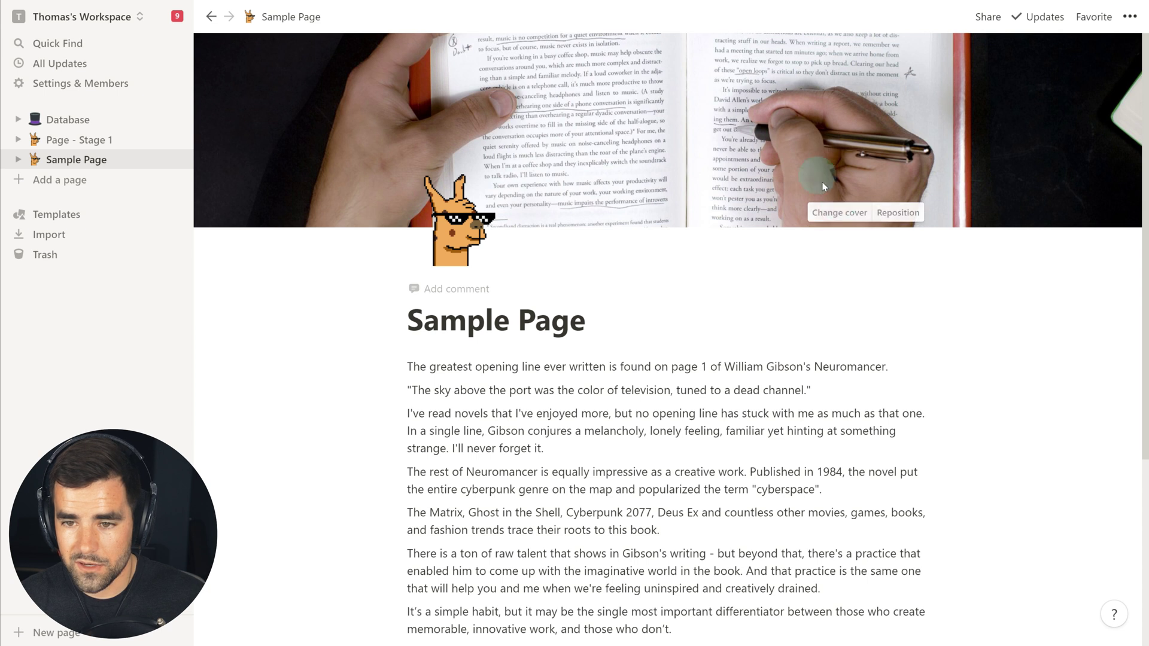
pyautogui.click(906, 220)
pyautogui.moveTo(744, 179); pyautogui.dragTo(745, 302)
pyautogui.click(845, 217)
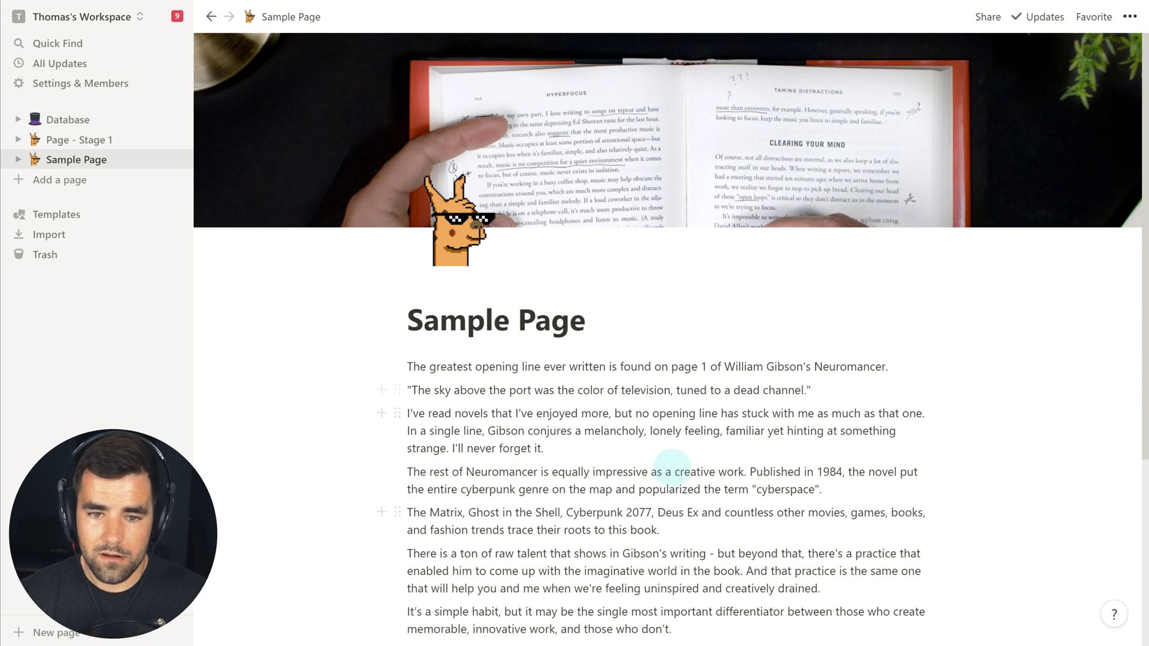
# - Visit Page - Stage 1 from the sidebar, then return to Sample Page
pyautogui.click(72, 140)
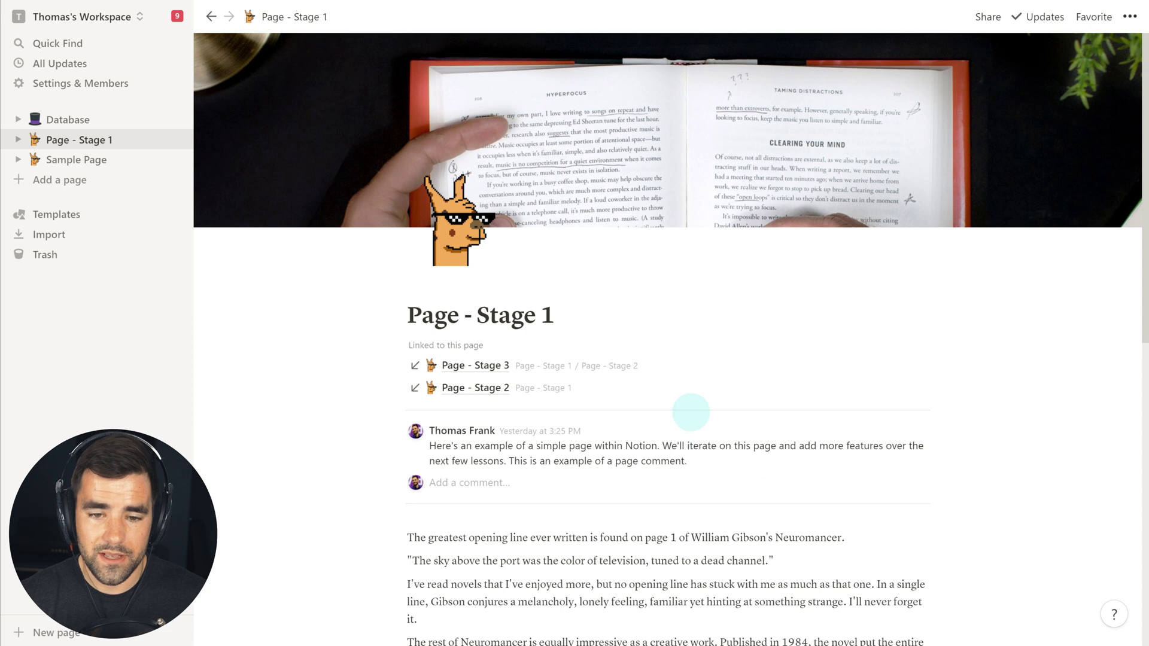
pyautogui.scroll(-2, 770, 506)
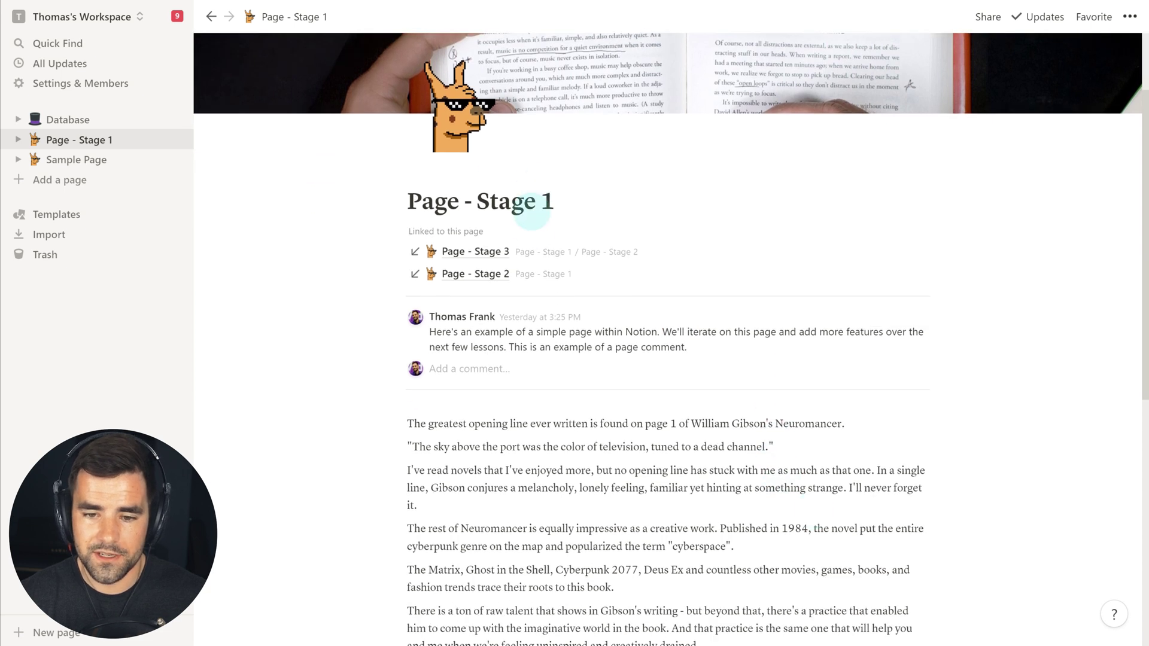
pyautogui.scroll(-2, 610, 385)
pyautogui.scroll(4, 616, 419)
pyautogui.click(51, 161)
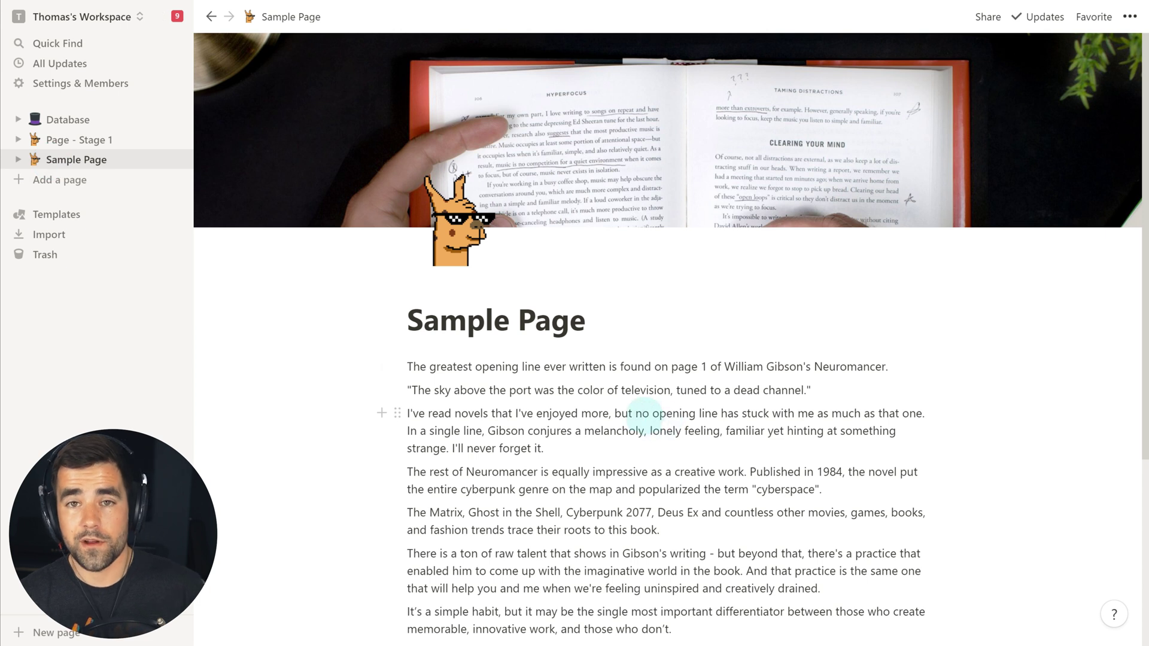
pyautogui.click(1129, 18)
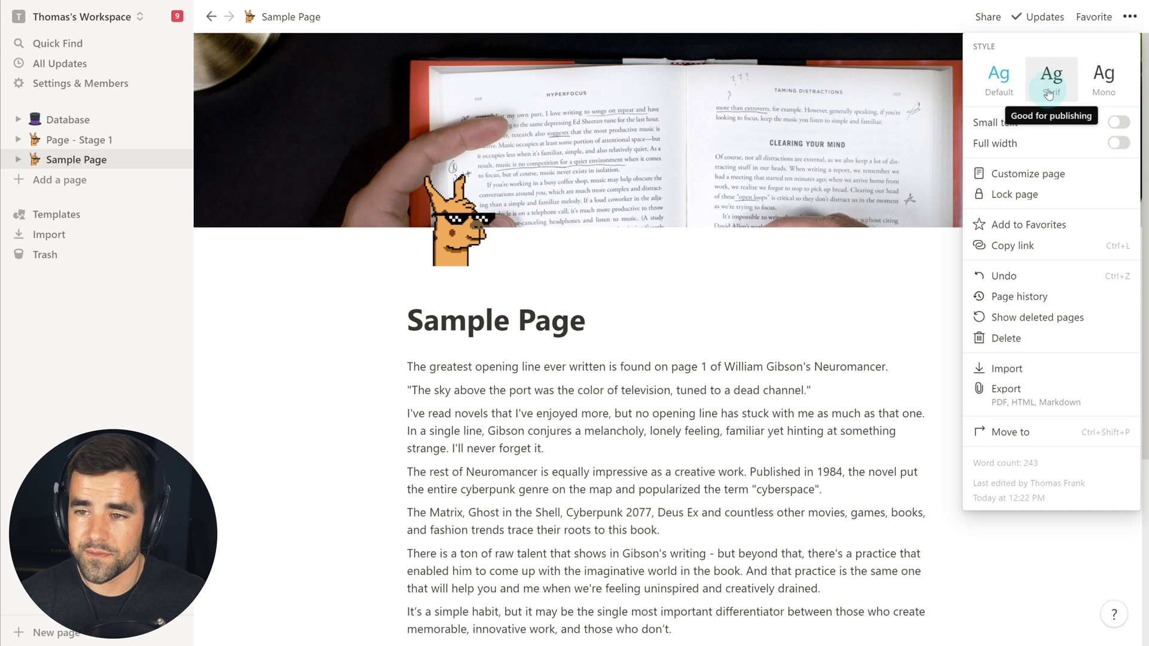
pyautogui.click(1052, 84)
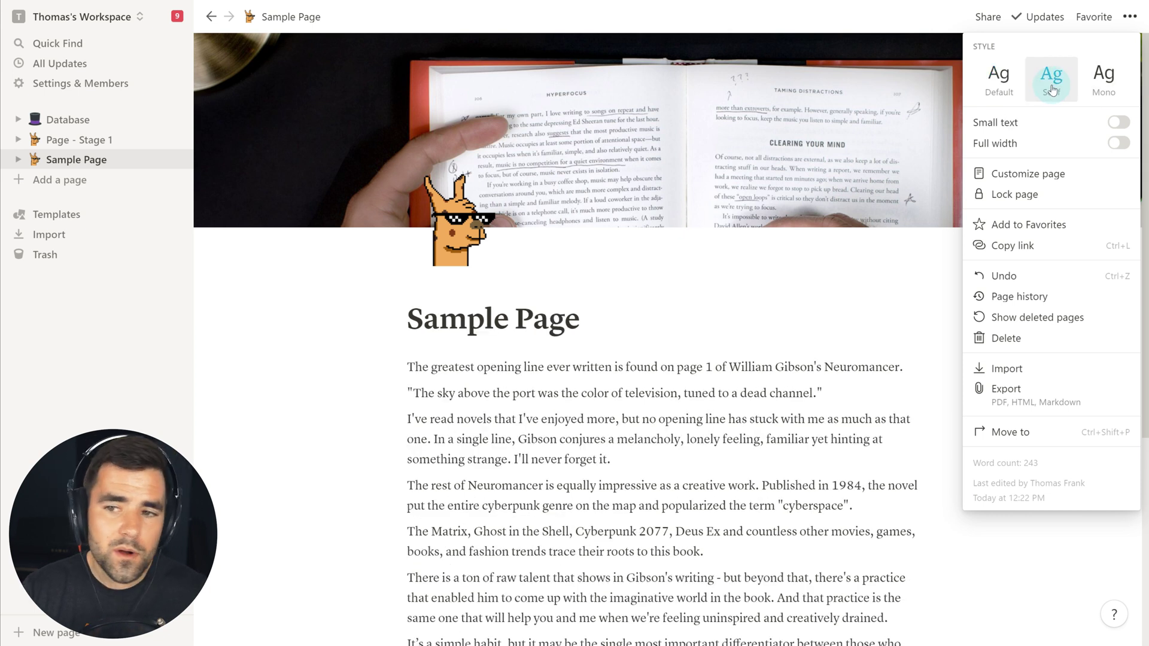
pyautogui.click(1111, 83)
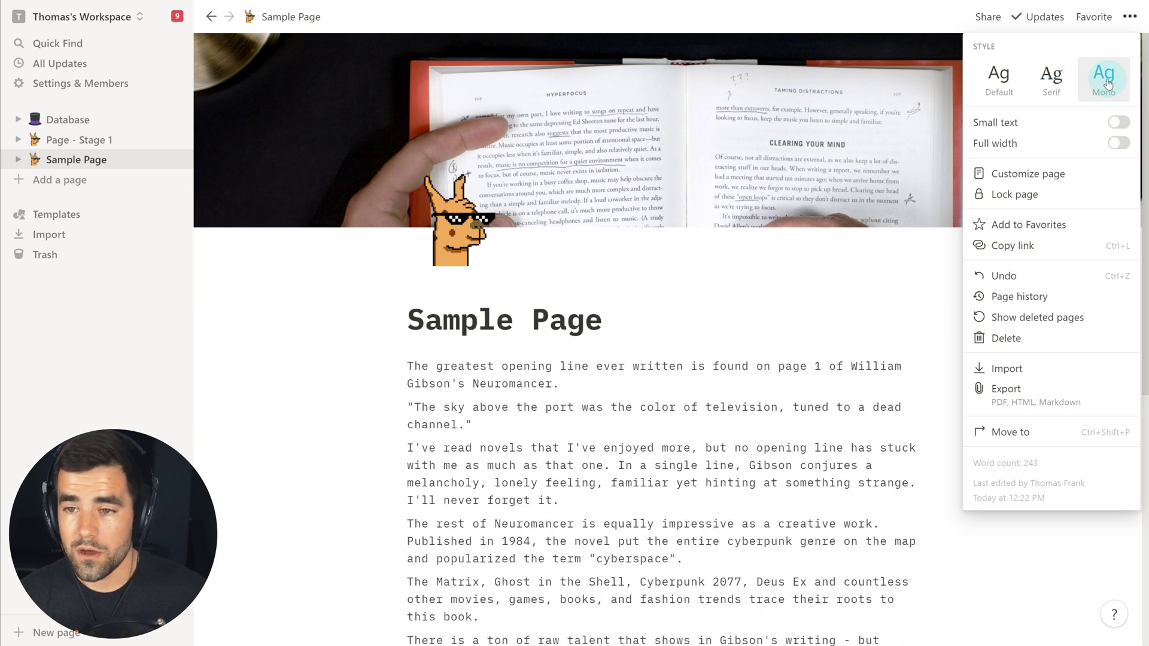
pyautogui.click(999, 78)
pyautogui.click(1053, 83)
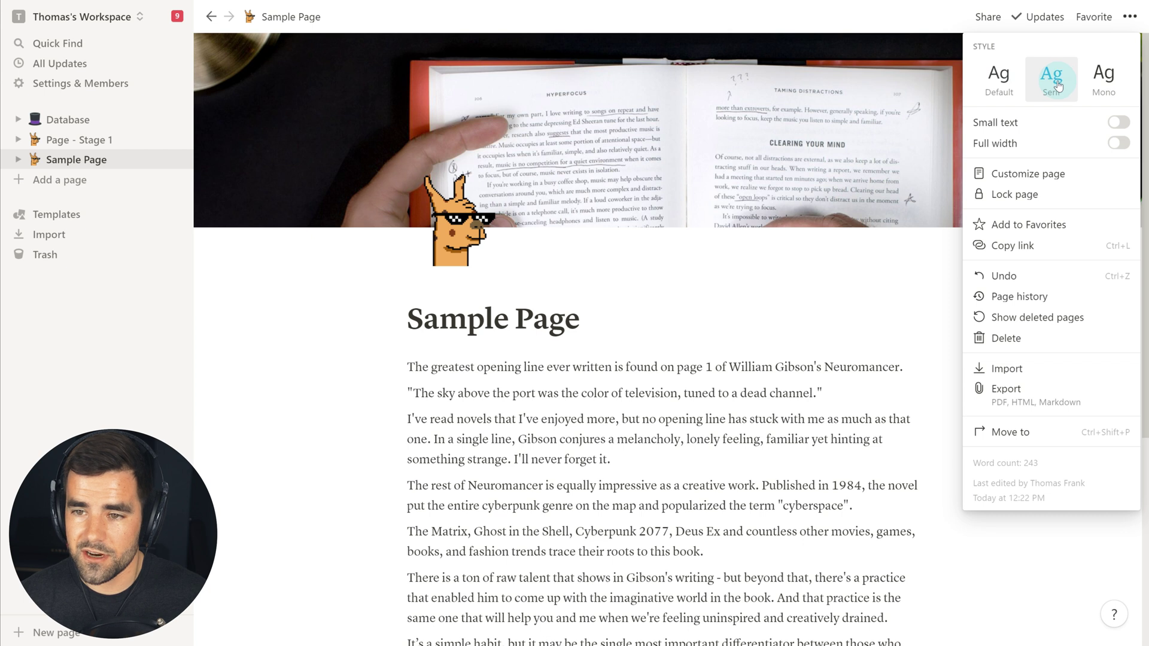
pyautogui.click(1119, 122)
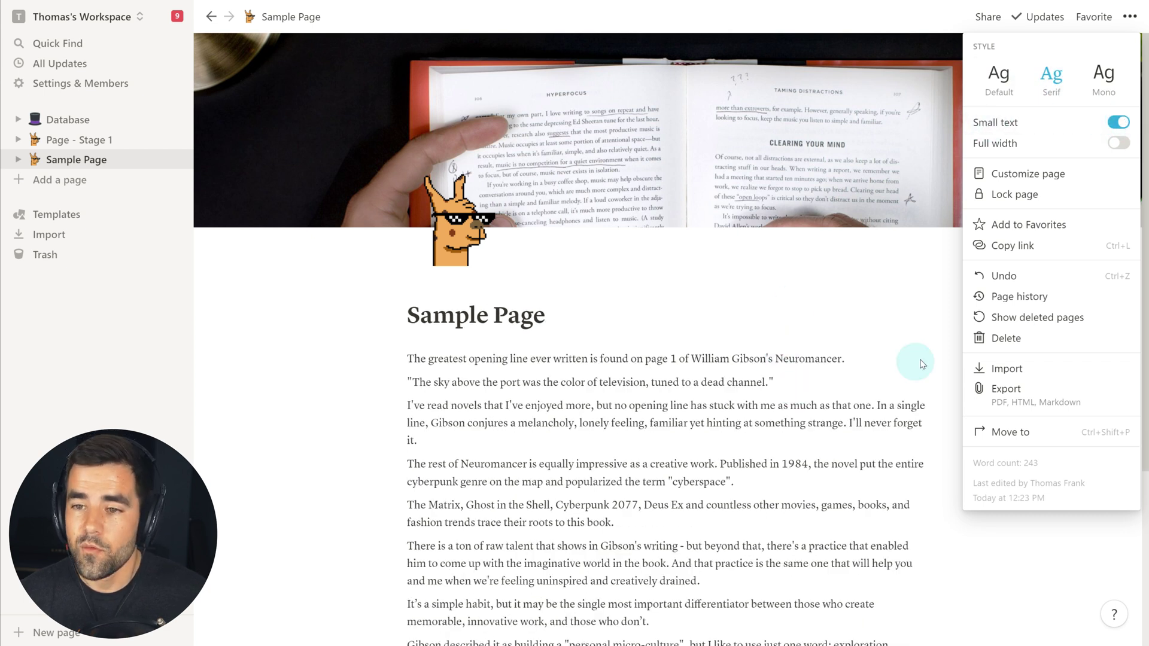
pyautogui.click(1120, 145)
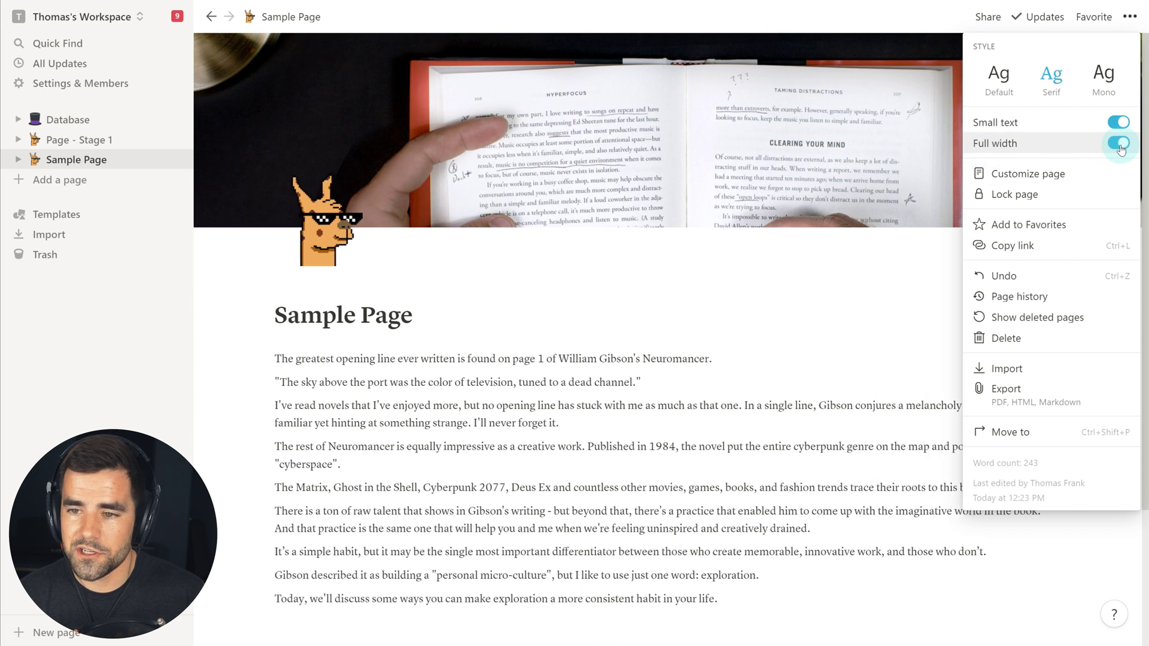
pyautogui.click(760, 392)
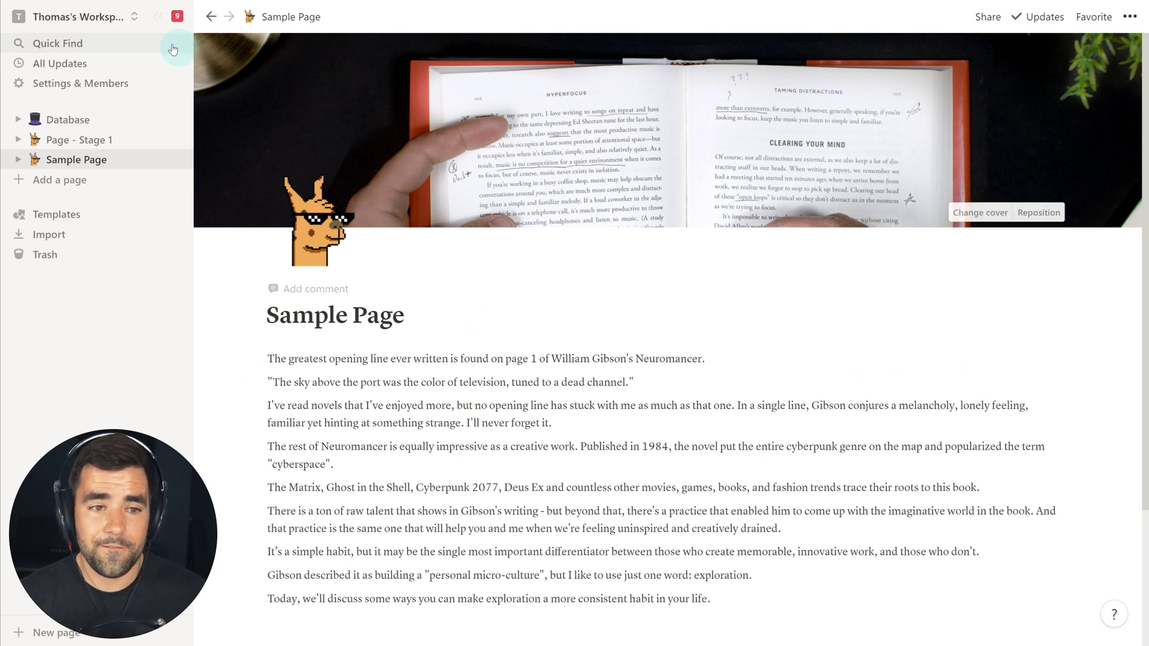
pyautogui.click(157, 22)
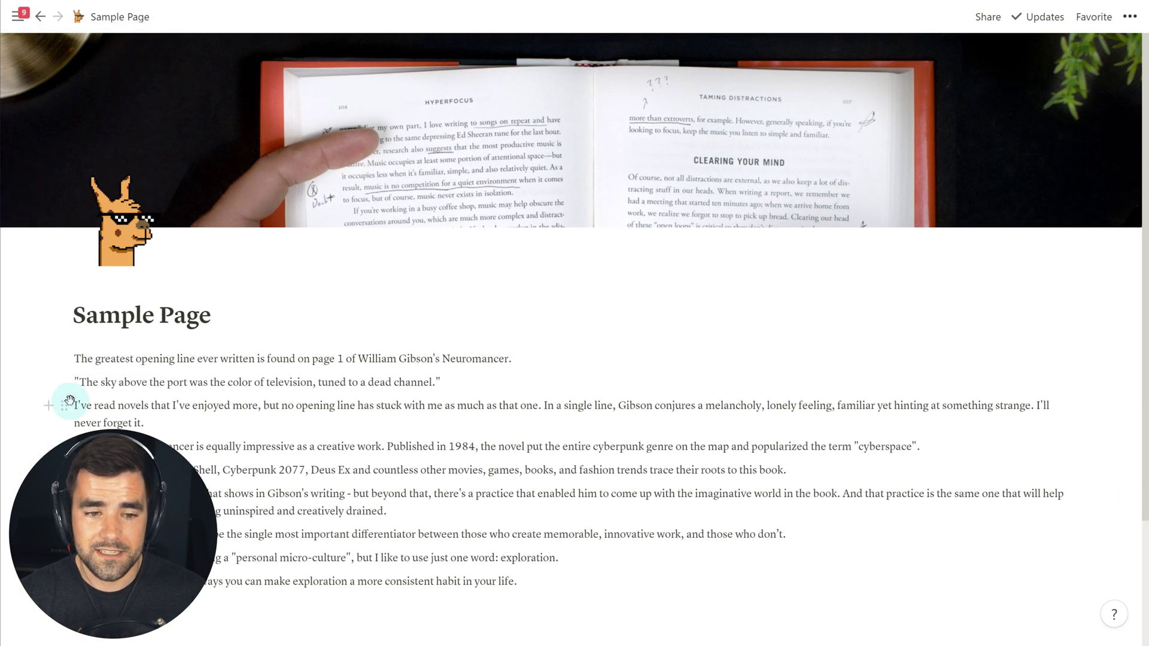
pyautogui.click(18, 20)
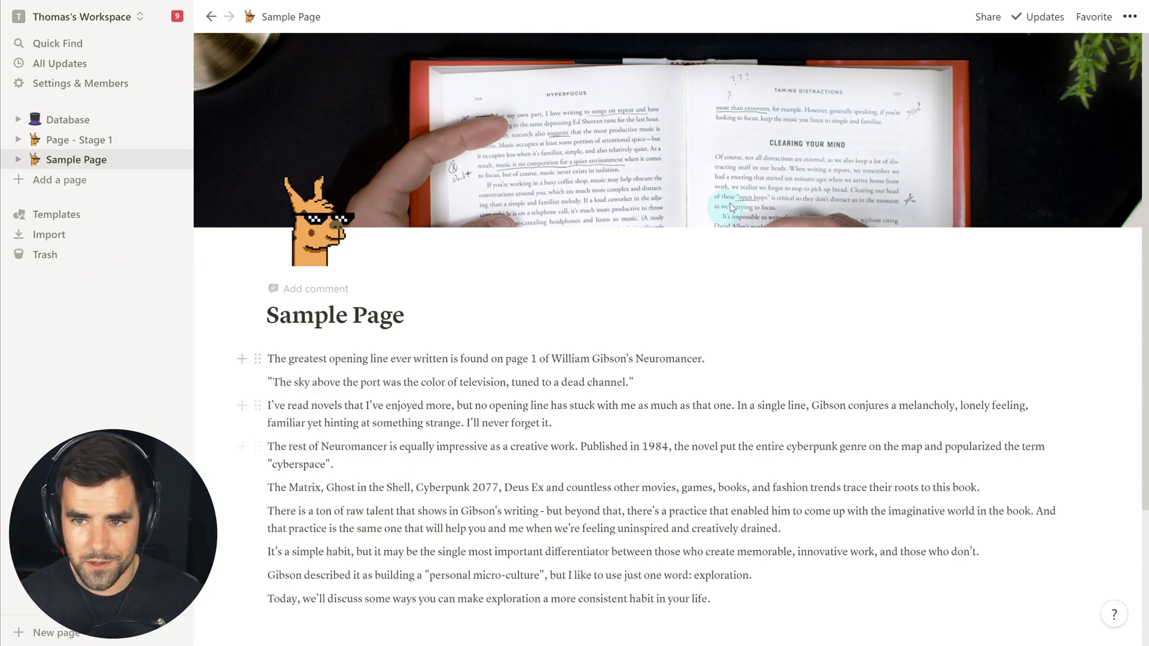
pyautogui.click(1130, 16)
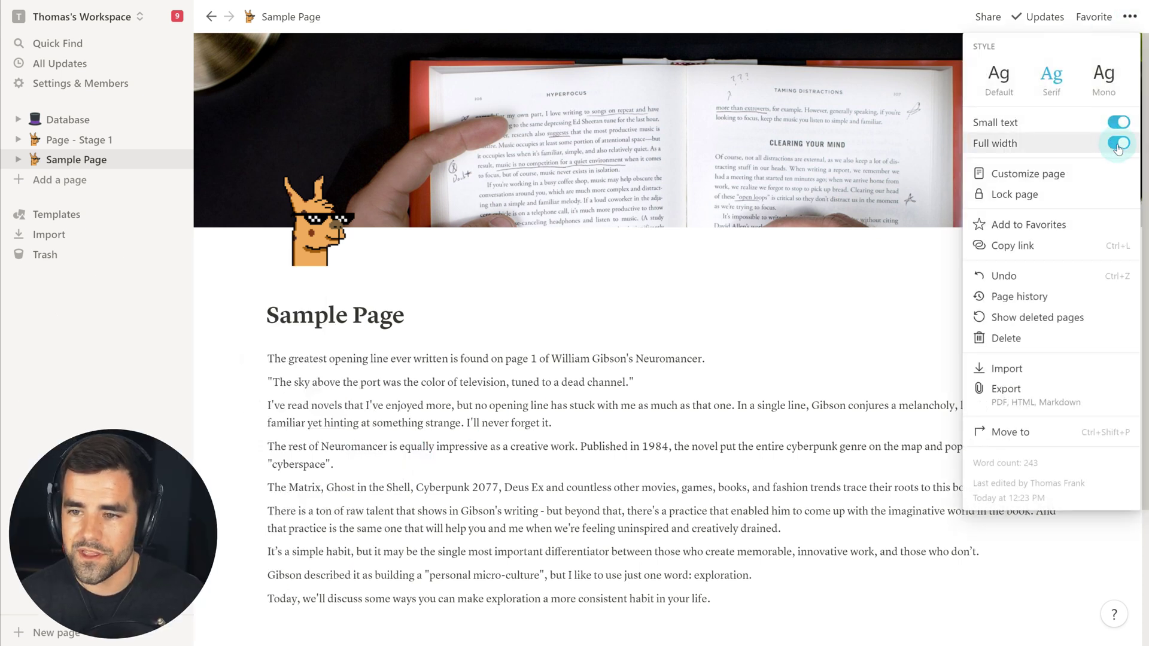
pyautogui.click(1117, 142)
pyautogui.click(772, 383)
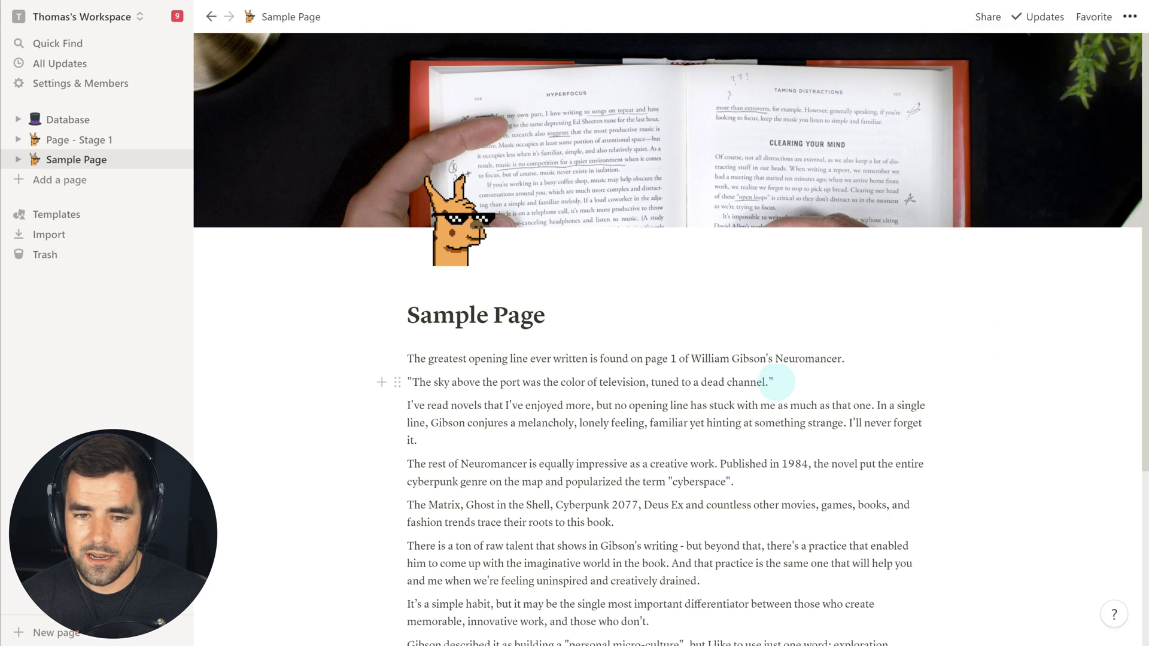
pyautogui.click(538, 275)
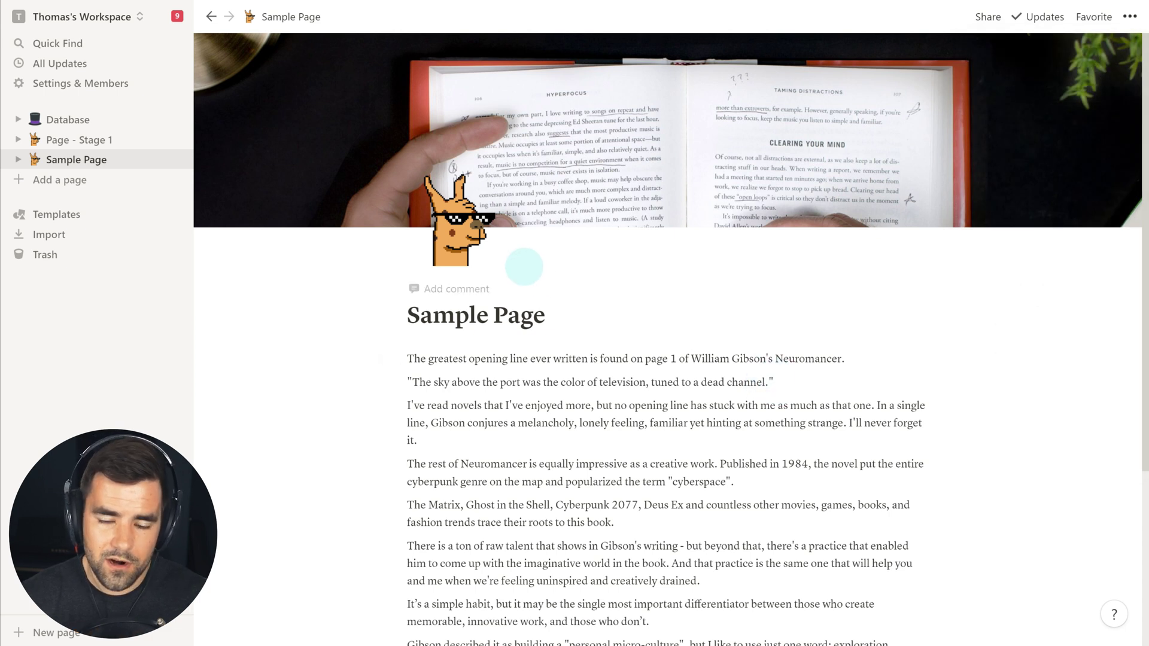
# - Post the page comment 'Hey this is a comment look at meeee' under the title
pyautogui.click(463, 291)
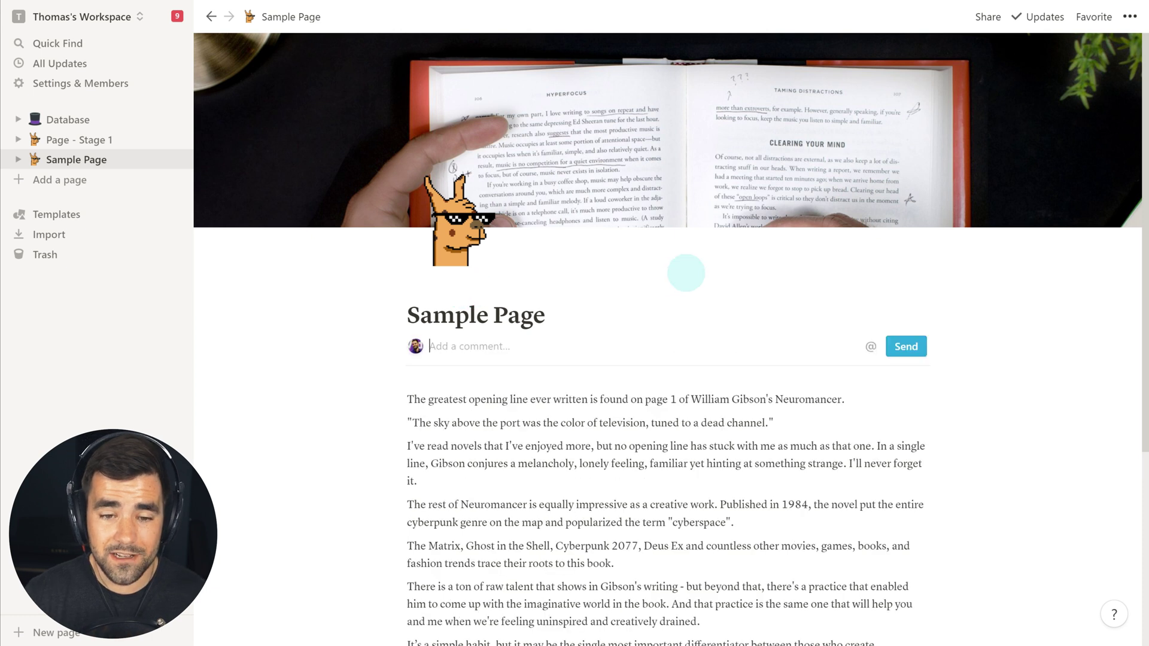
pyautogui.write('Hey this is a comment look at meeee')
pyautogui.press('Return')
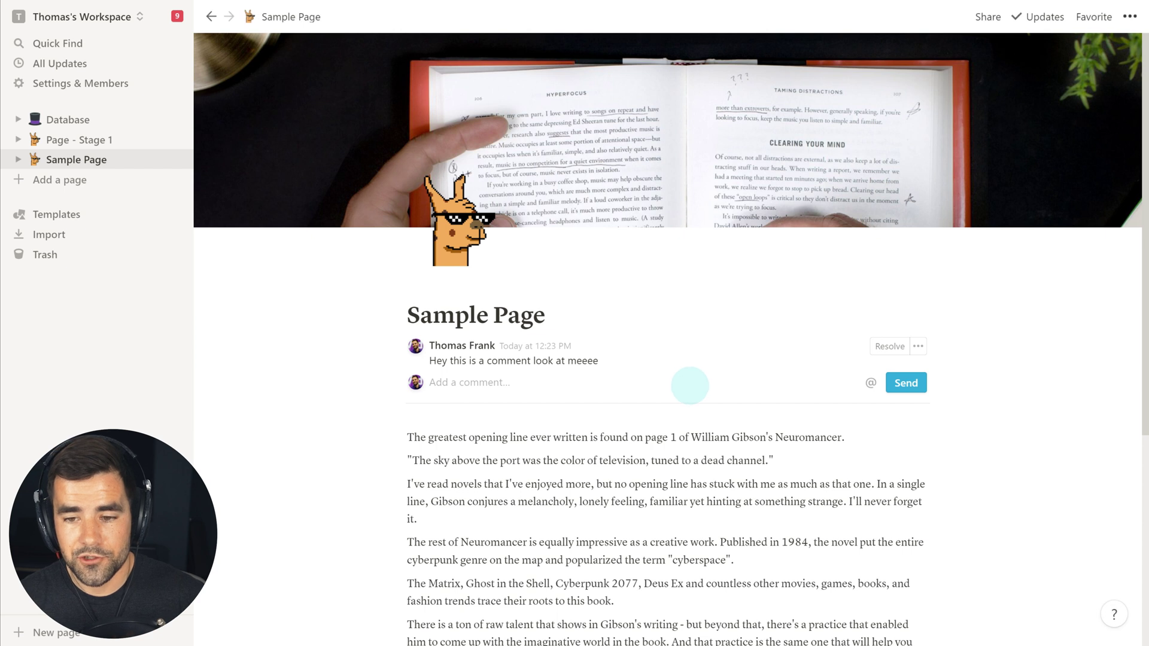
# - Copy Sample Page's link with Ctrl+L
pyautogui.scroll(-1, 687, 385)
pyautogui.click(774, 403)
pyautogui.moveTo(409, 380); pyautogui.dragTo(643, 381)
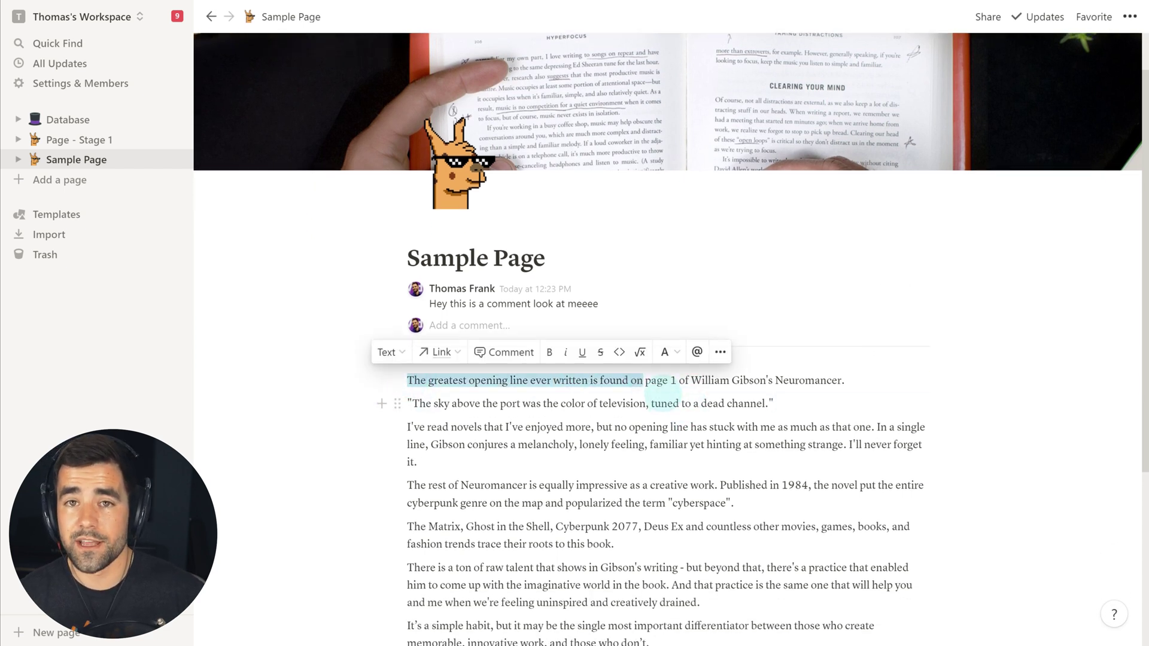
pyautogui.click(662, 402)
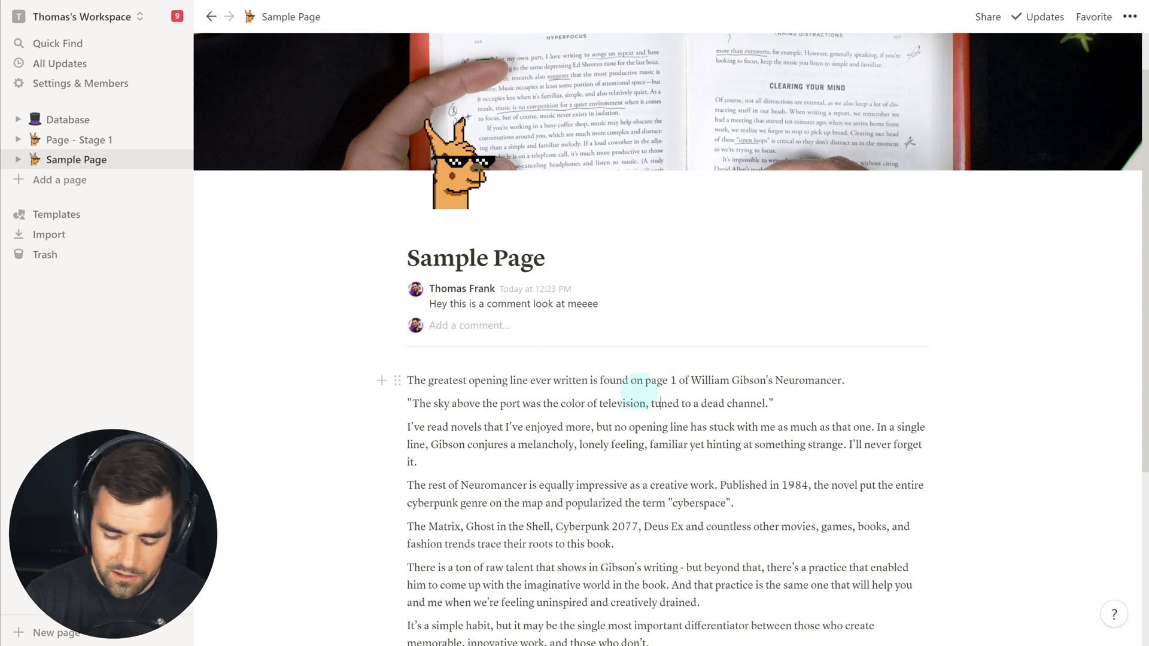
pyautogui.hotkey('ctrl', 'l')
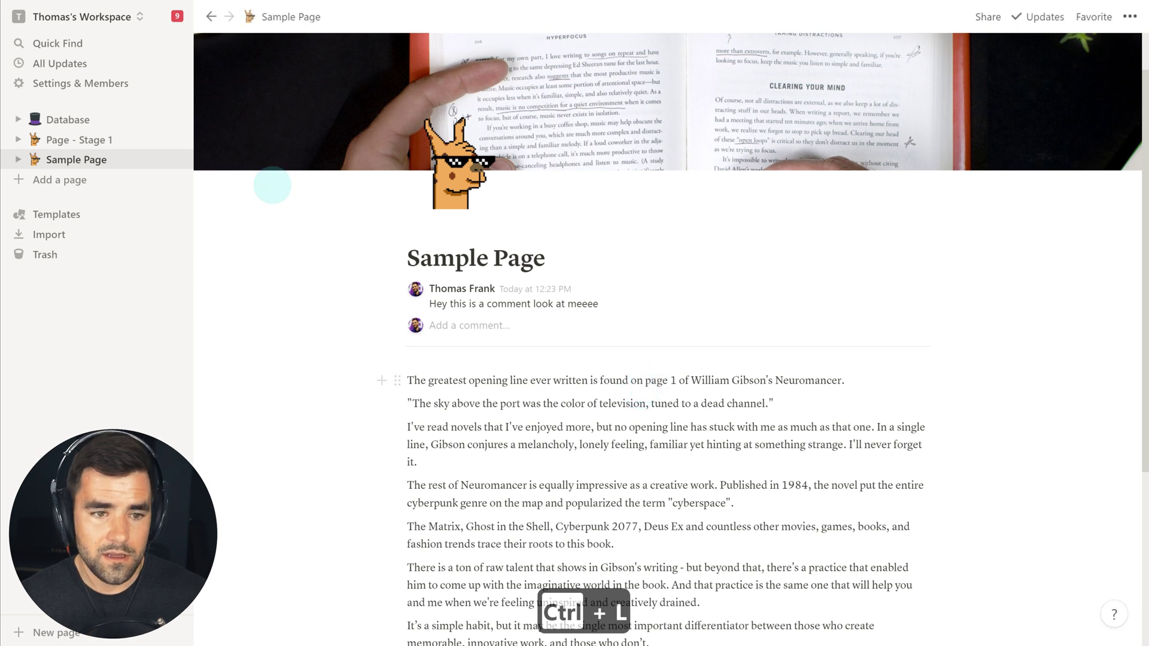
# - Paste the Sample Page link into Database Page 1 as a page mention
pyautogui.click(58, 120)
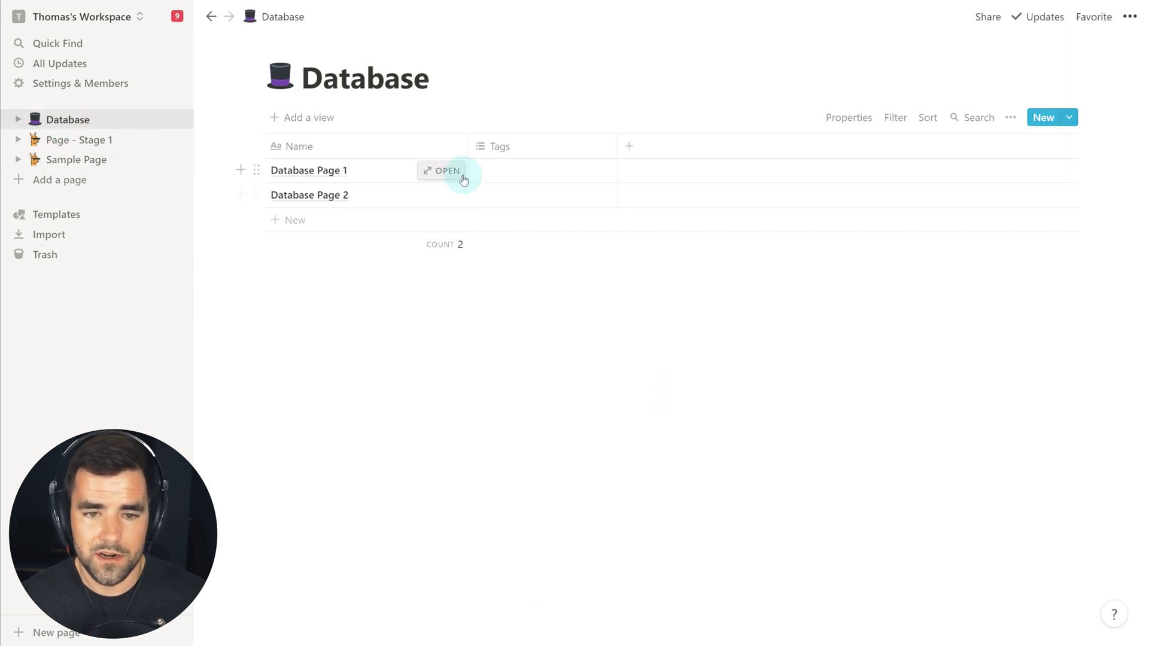
pyautogui.click(458, 174)
pyautogui.click(439, 306)
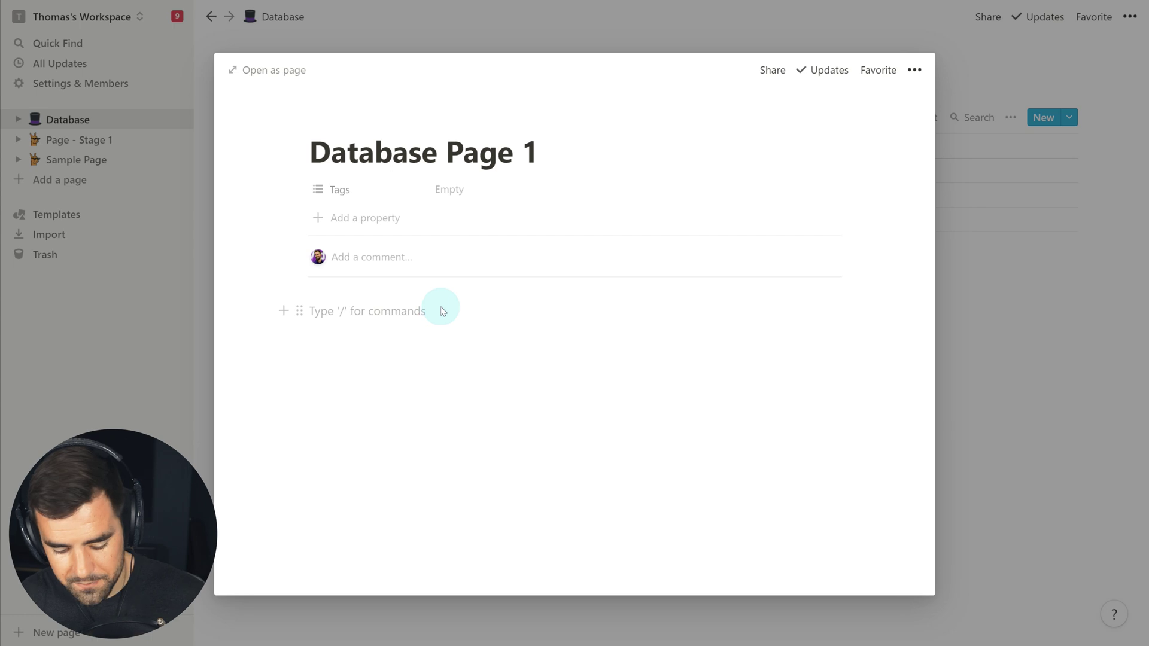
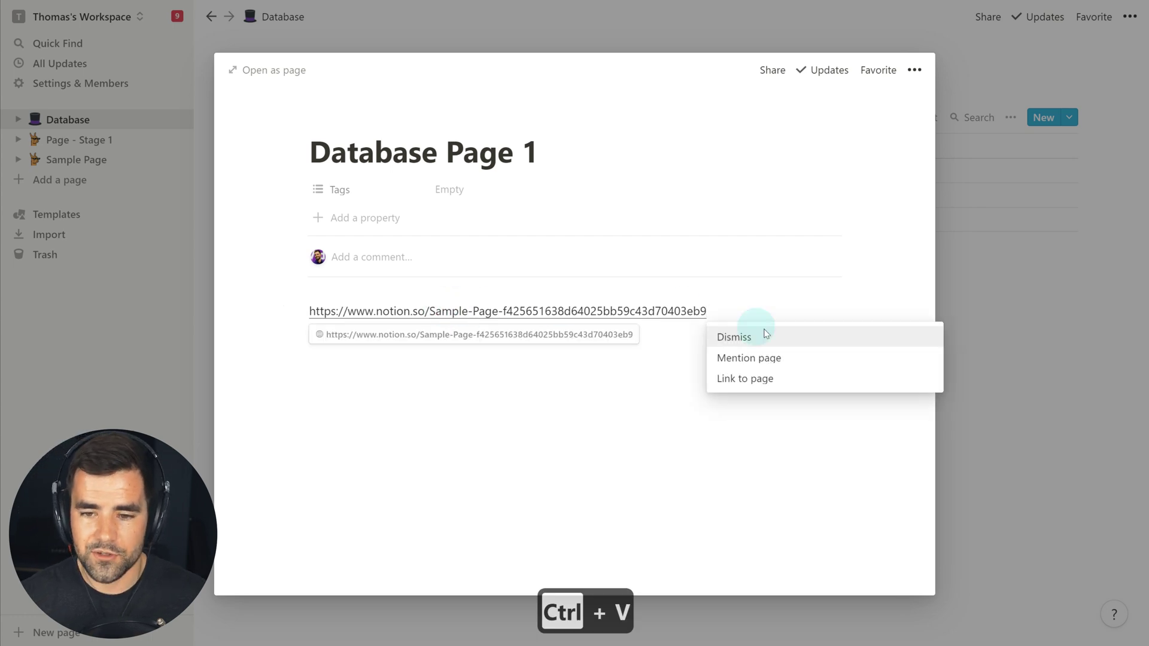
pyautogui.click(802, 359)
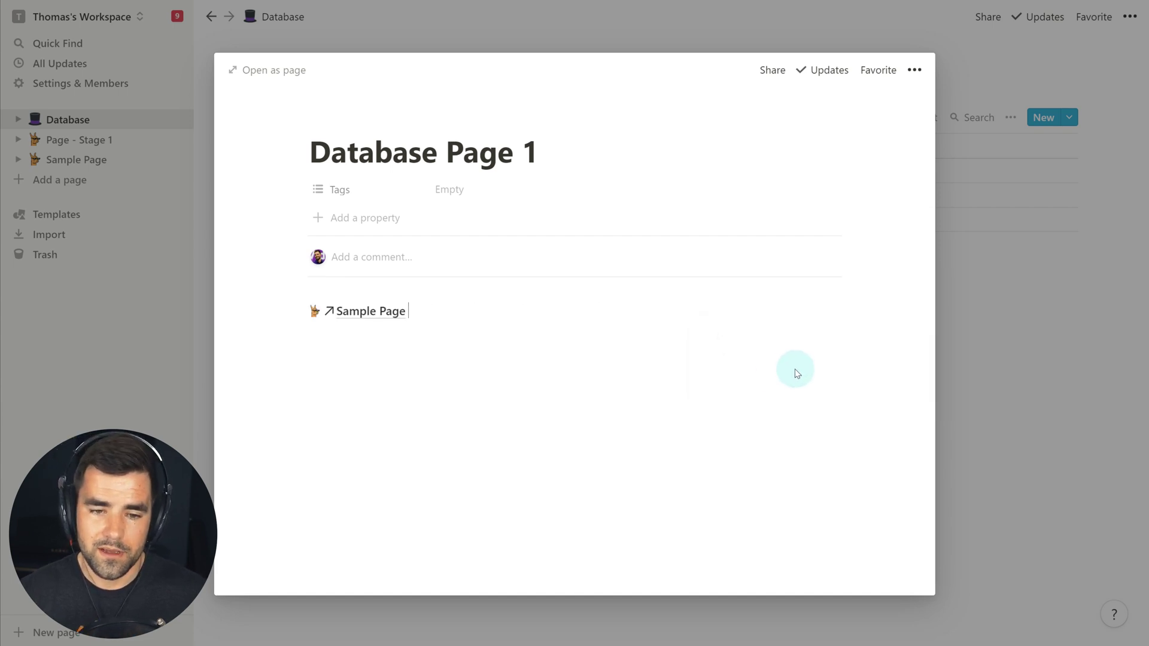
# - Follow the mention to Sample Page and check its 1 backlink from Database Page 1
pyautogui.click(371, 312)
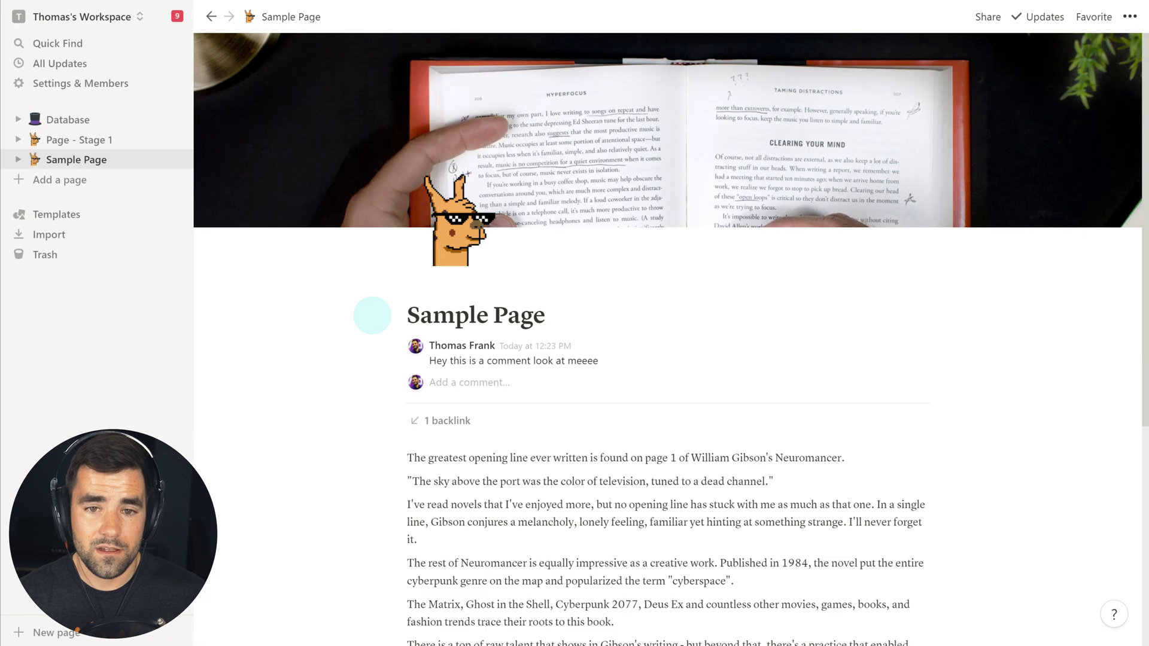
pyautogui.scroll(-2, 461, 303)
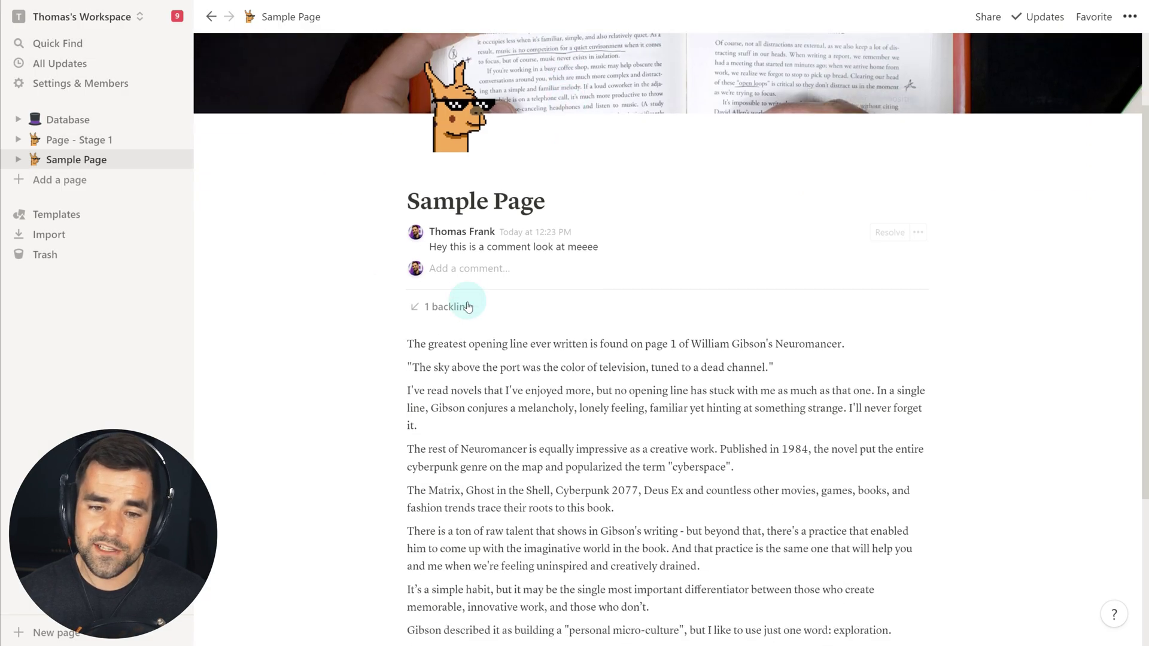
pyautogui.click(439, 312)
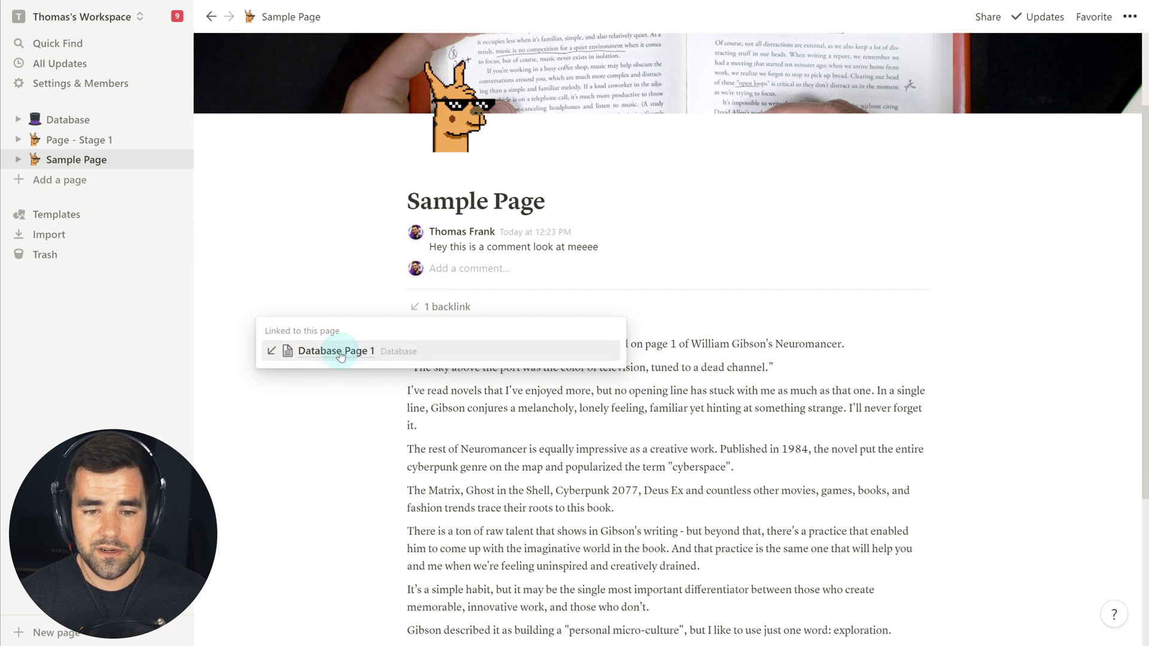
pyautogui.click(577, 413)
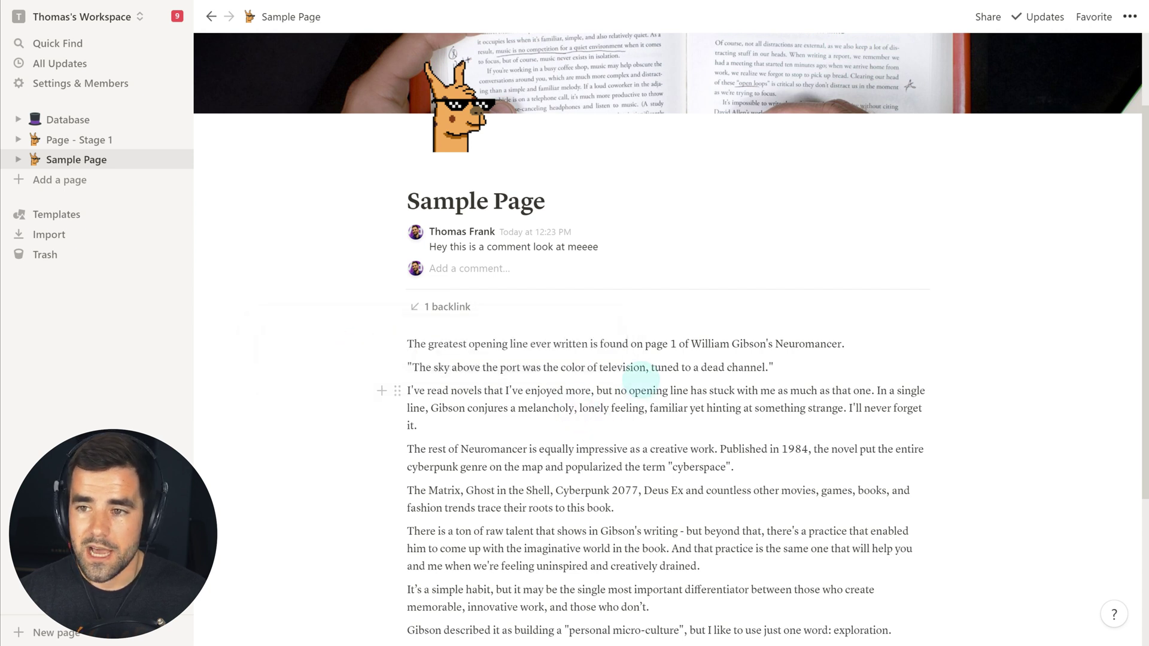
pyautogui.scroll(2, 641, 377)
pyautogui.click(1135, 18)
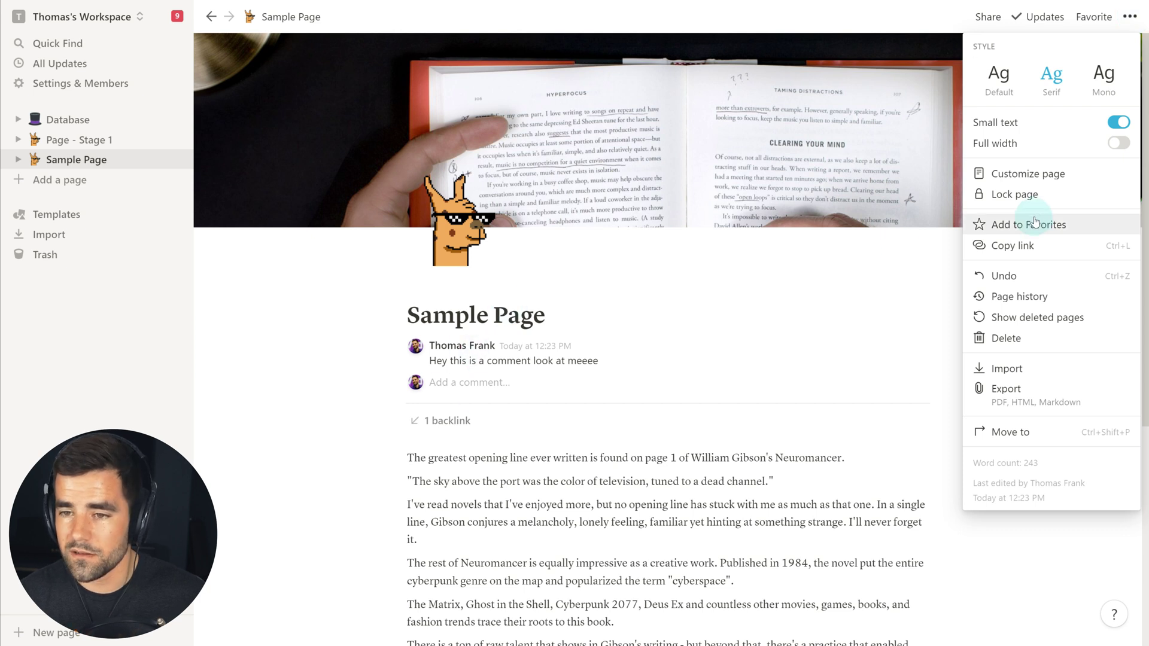
# - Set both Backlinks and Page comments to Expanded in Sample Page's customization settings
pyautogui.click(1075, 175)
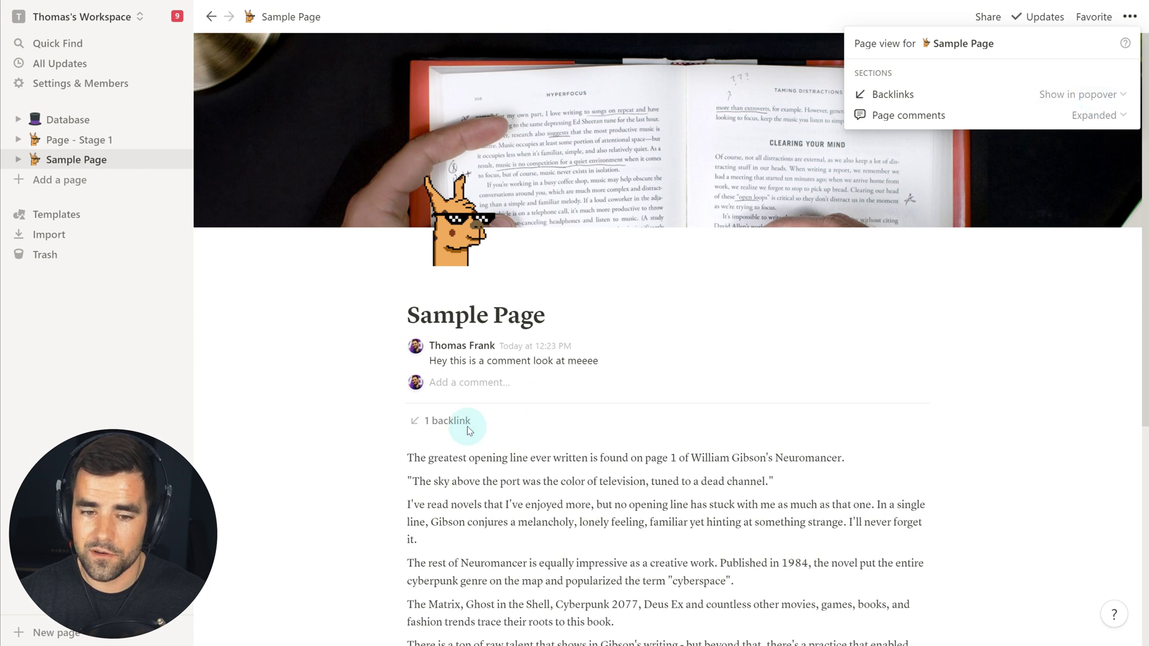
pyautogui.click(1082, 95)
pyautogui.click(1059, 125)
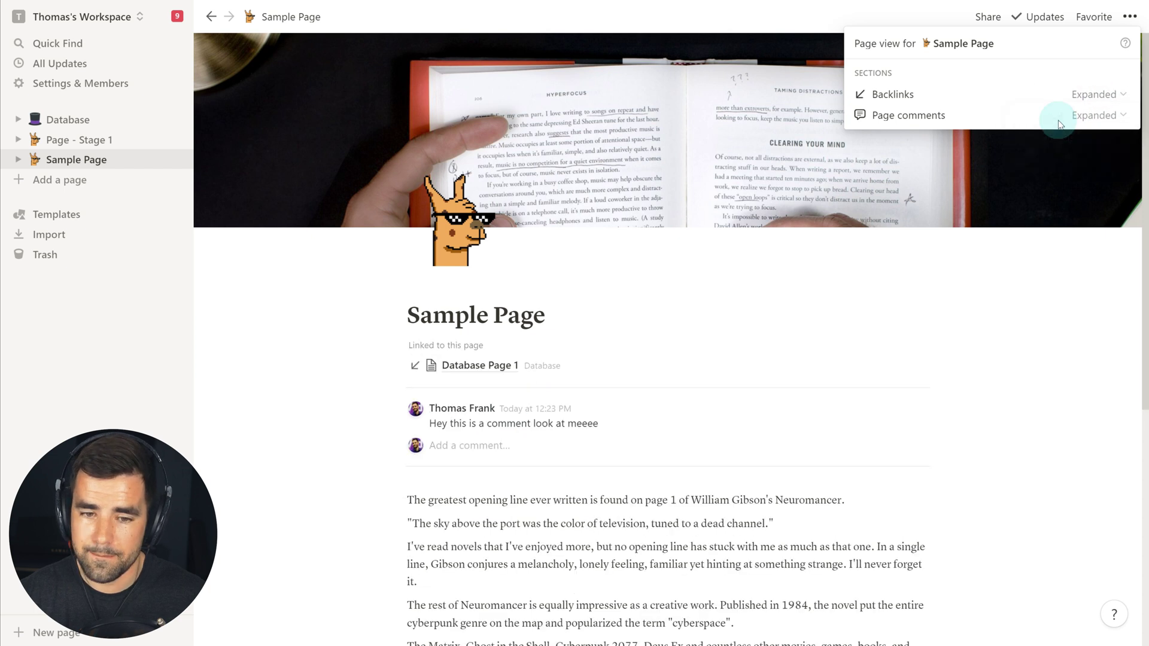
pyautogui.click(1099, 94)
pyautogui.click(1041, 157)
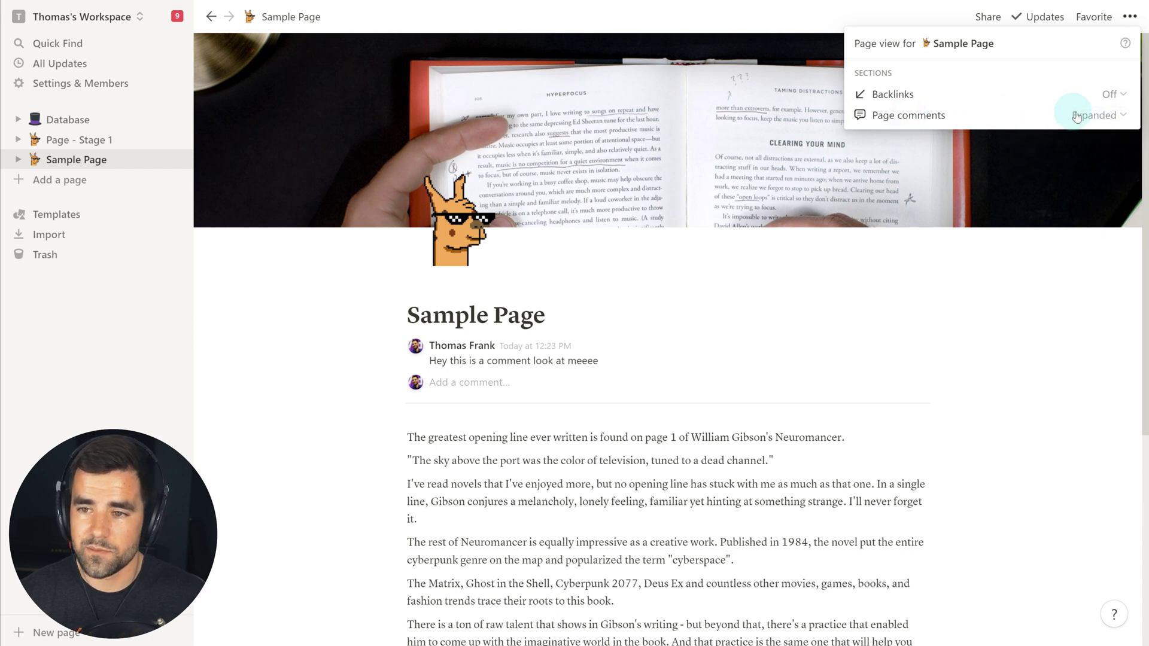
pyautogui.click(1086, 120)
pyautogui.click(1040, 158)
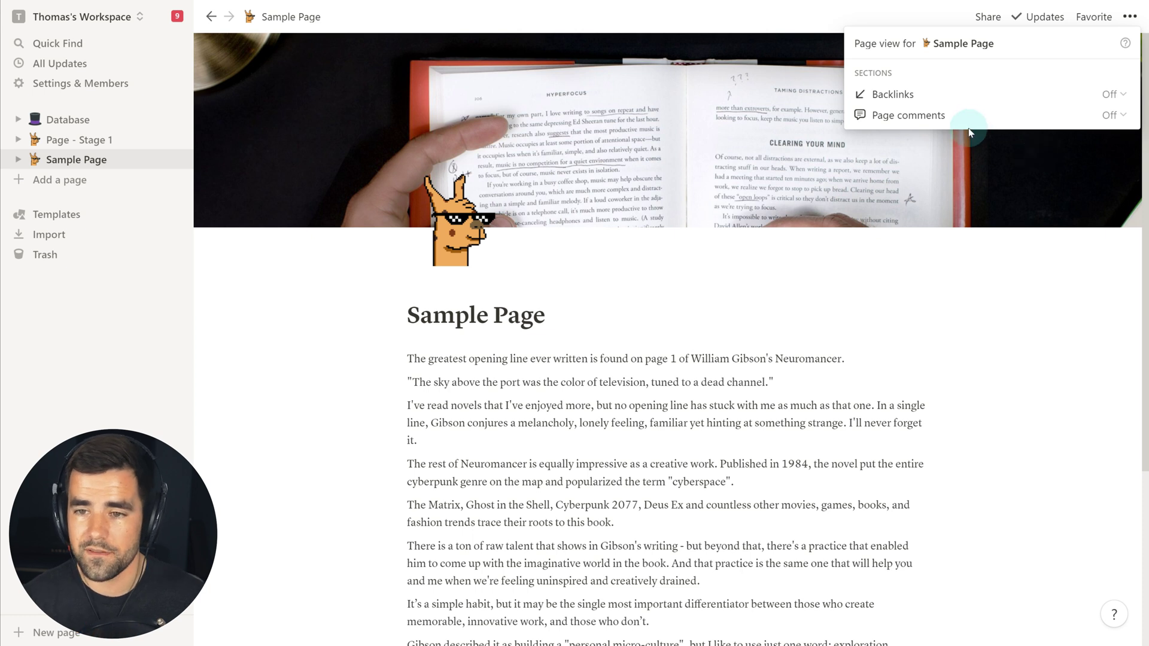
pyautogui.click(1105, 123)
pyautogui.click(1065, 133)
pyautogui.click(1090, 115)
pyautogui.click(1063, 126)
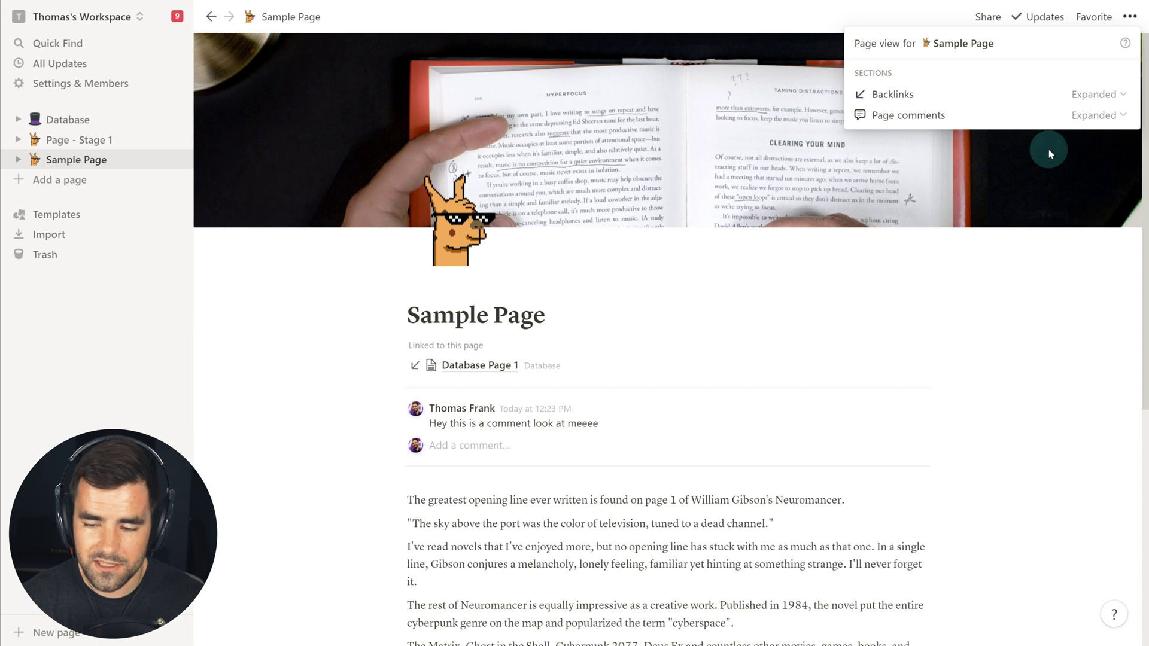
pyautogui.click(974, 516)
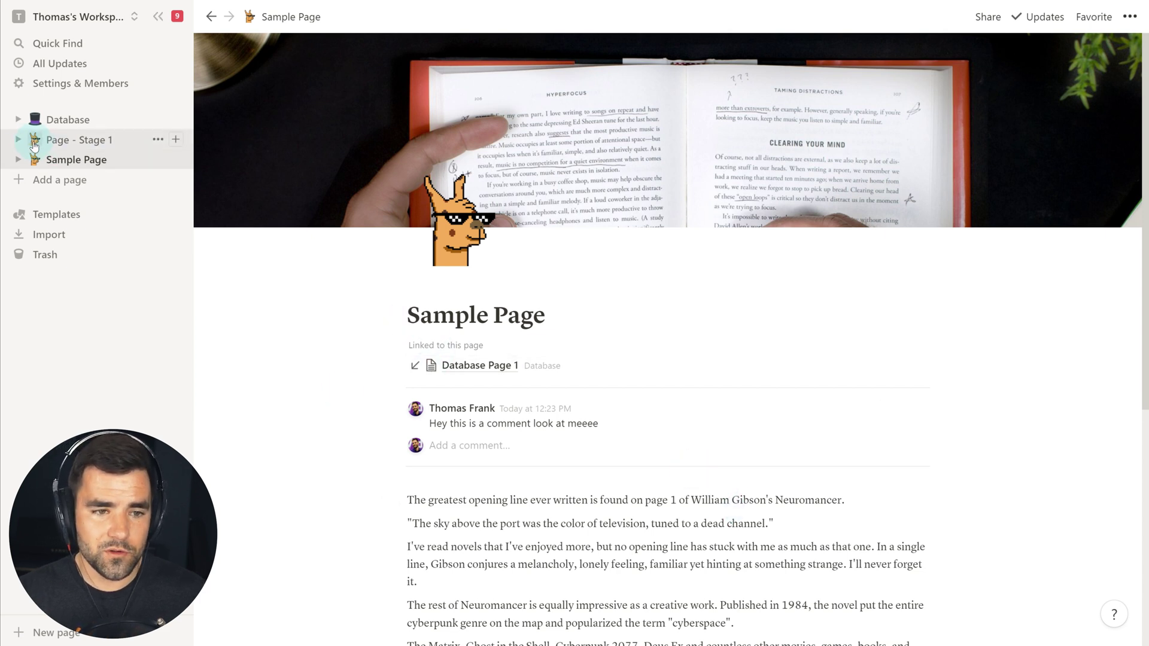
# - Open Page - Stage 1 and expand Stage 1 and Stage 2 in the sidebar
pyautogui.click(70, 147)
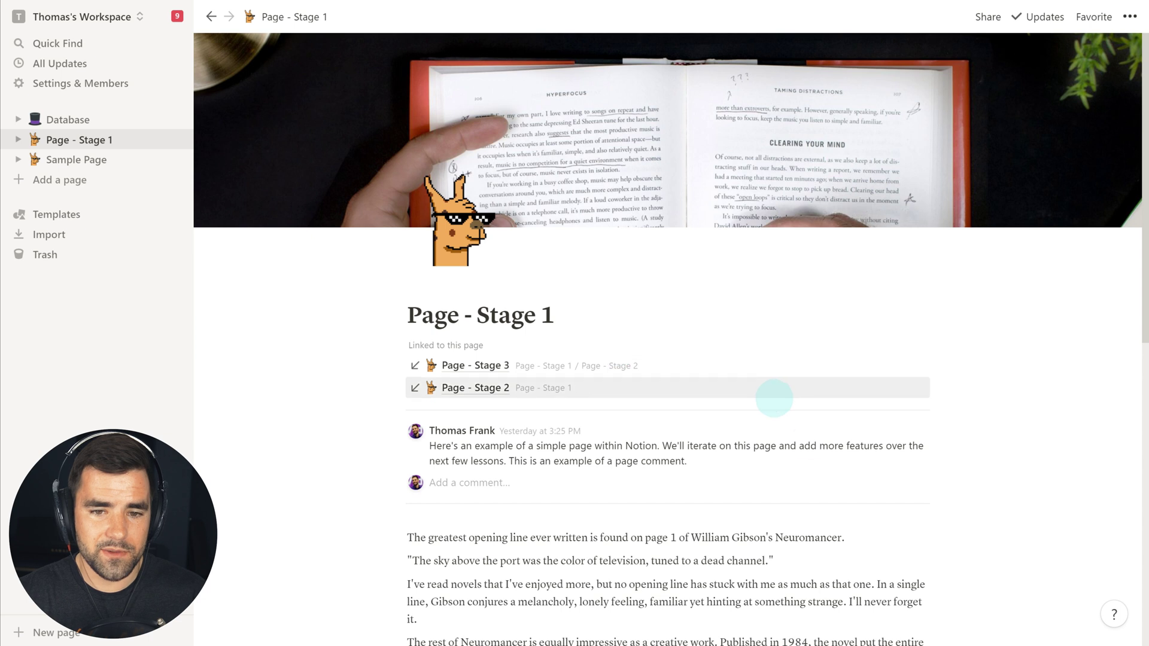
pyautogui.click(18, 143)
pyautogui.click(29, 159)
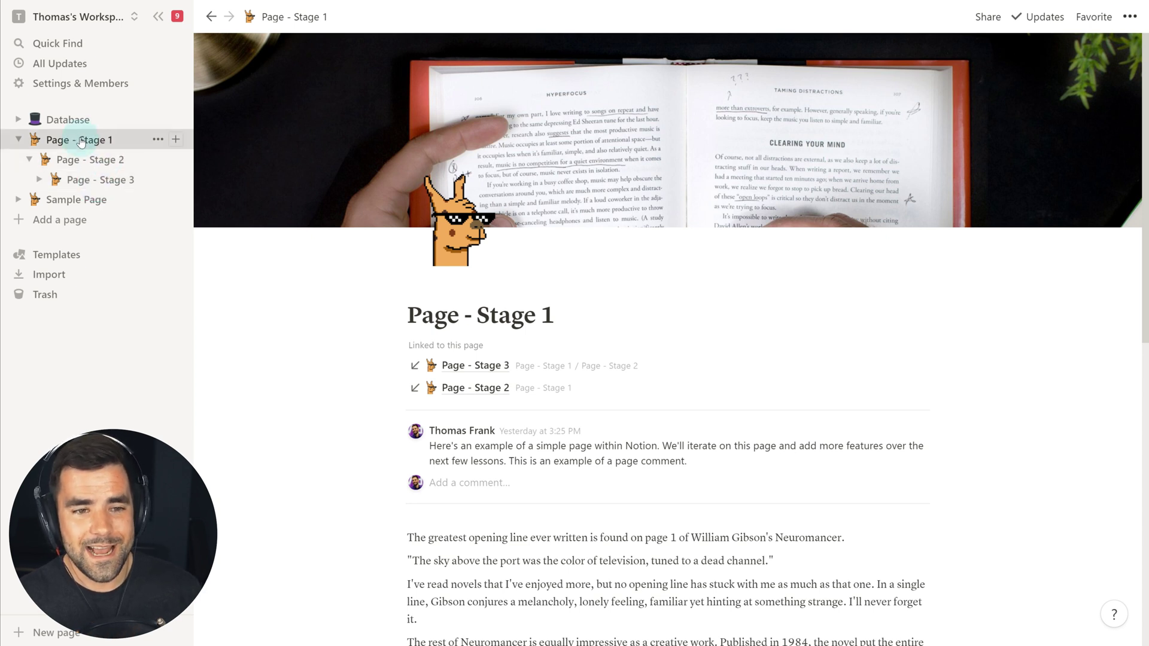
# - Visit Page - Stage 3, Stage 2 and Stage 1, then go to the Database page
pyautogui.click(105, 180)
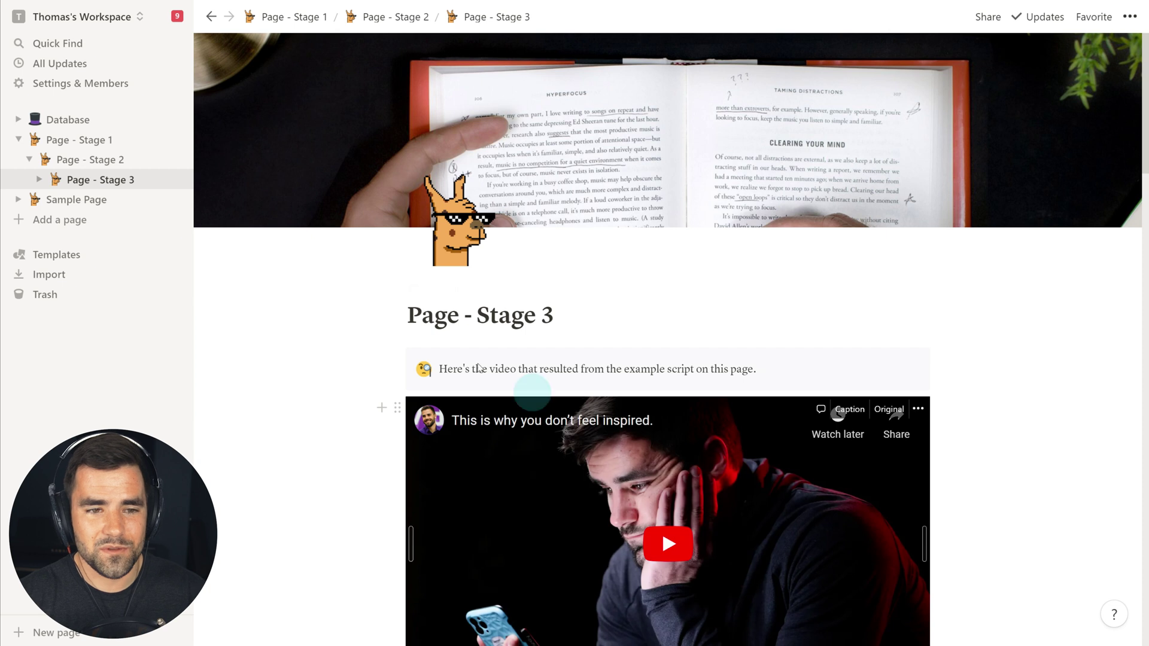
pyautogui.click(84, 169)
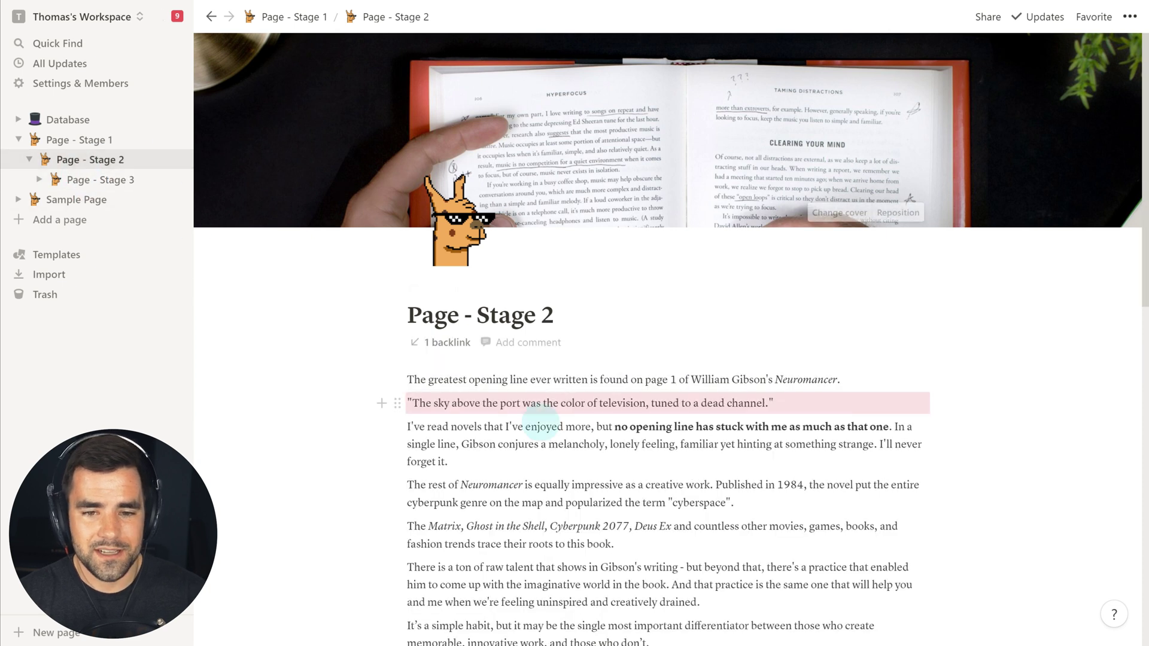
pyautogui.click(58, 144)
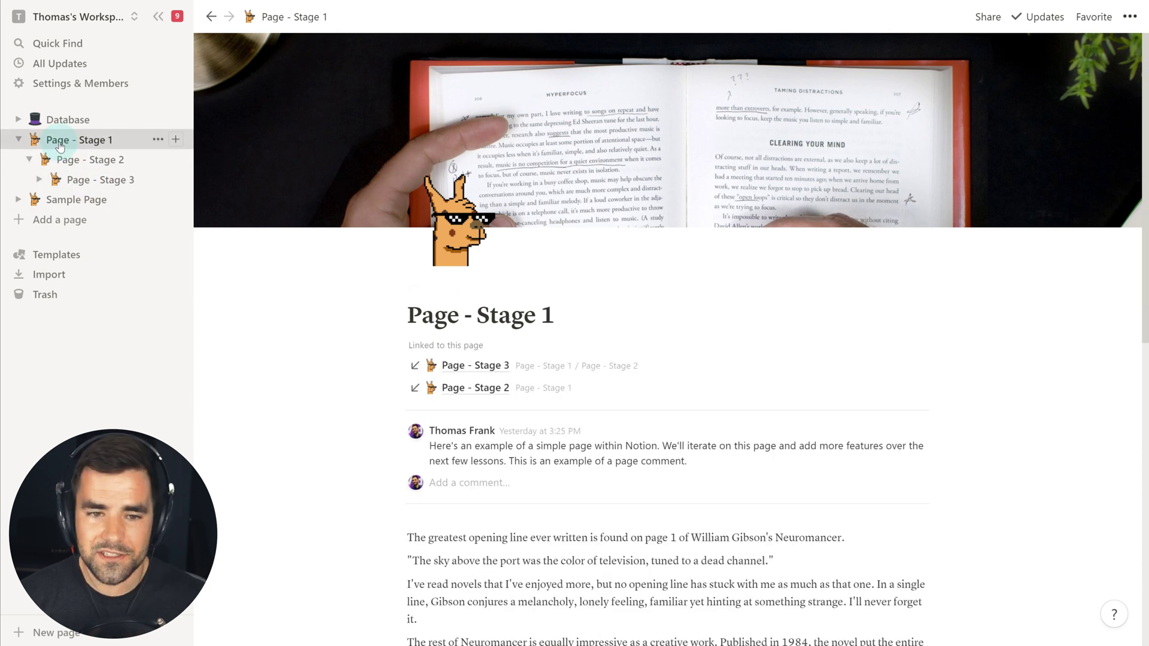
pyautogui.click(96, 188)
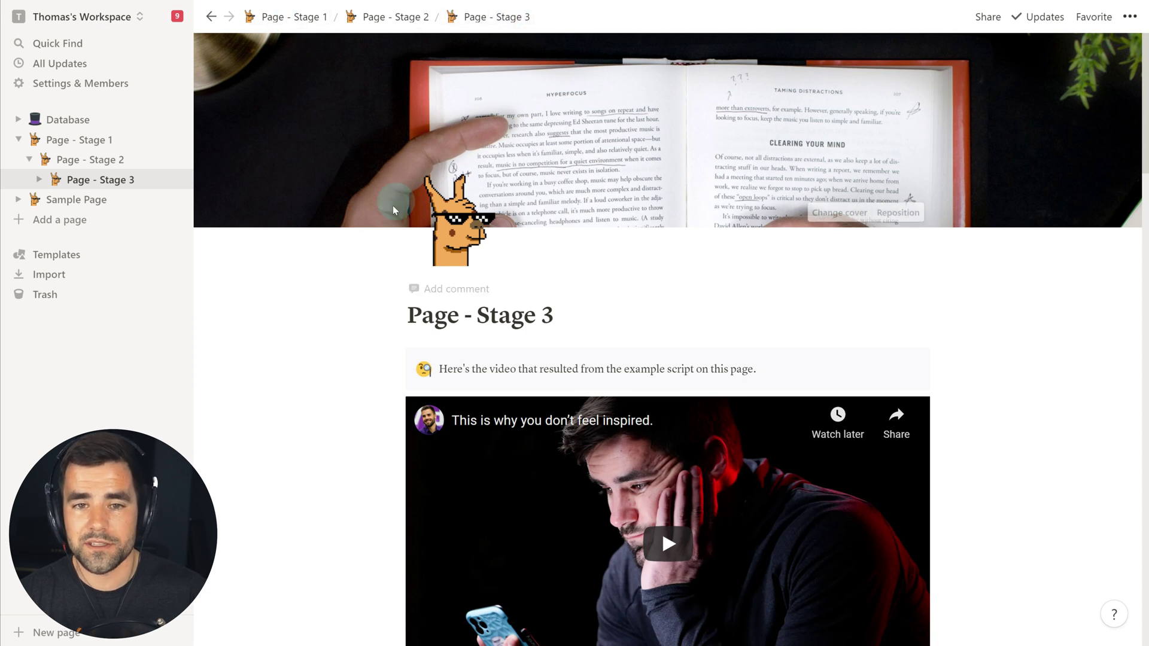
pyautogui.click(373, 247)
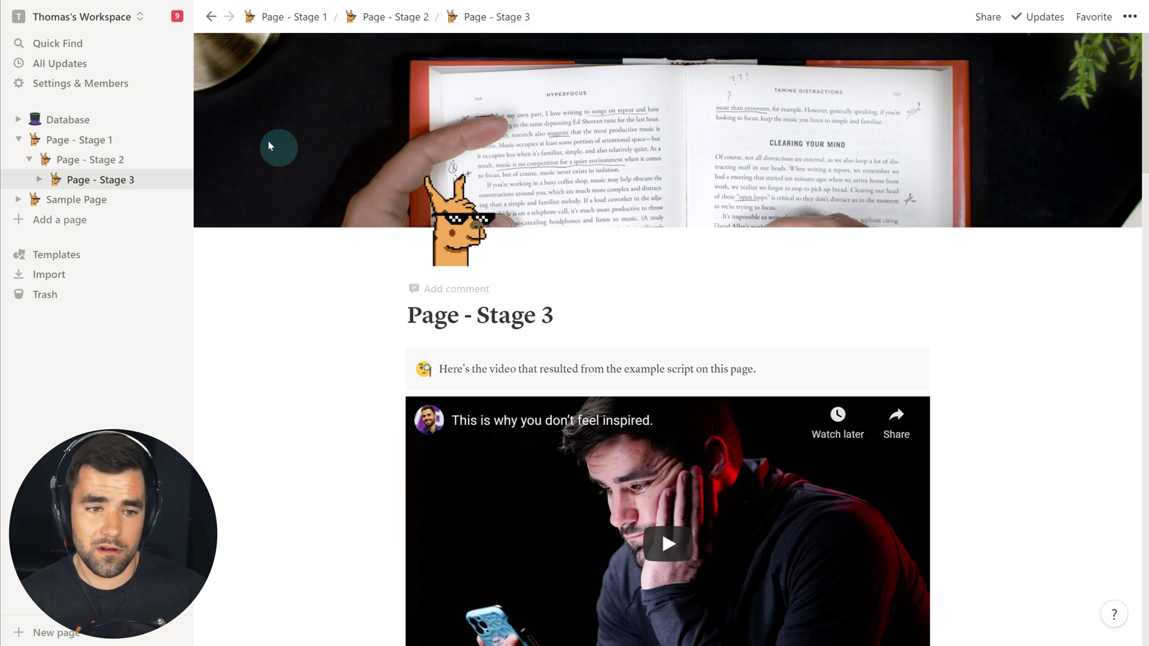
pyautogui.click(67, 119)
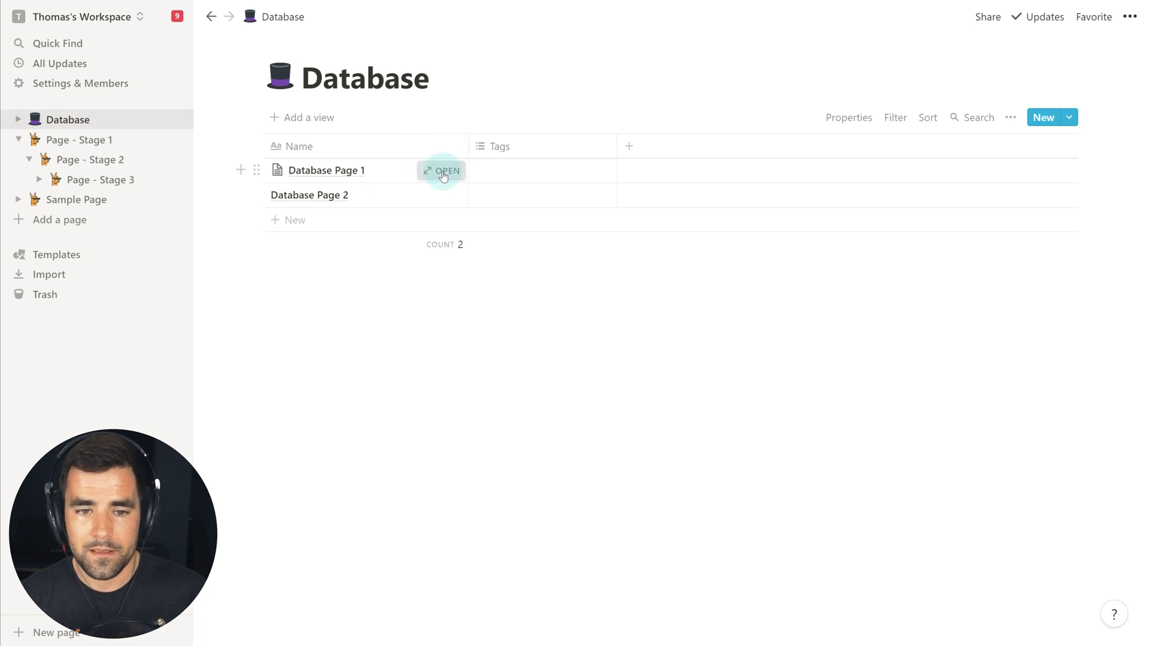
# - Add a /page sub-page titled 'Zangief Cosplay Ideas' to Database Page 1, then return to the Database table
pyautogui.click(443, 170)
pyautogui.click(440, 346)
pyautogui.write('/page')
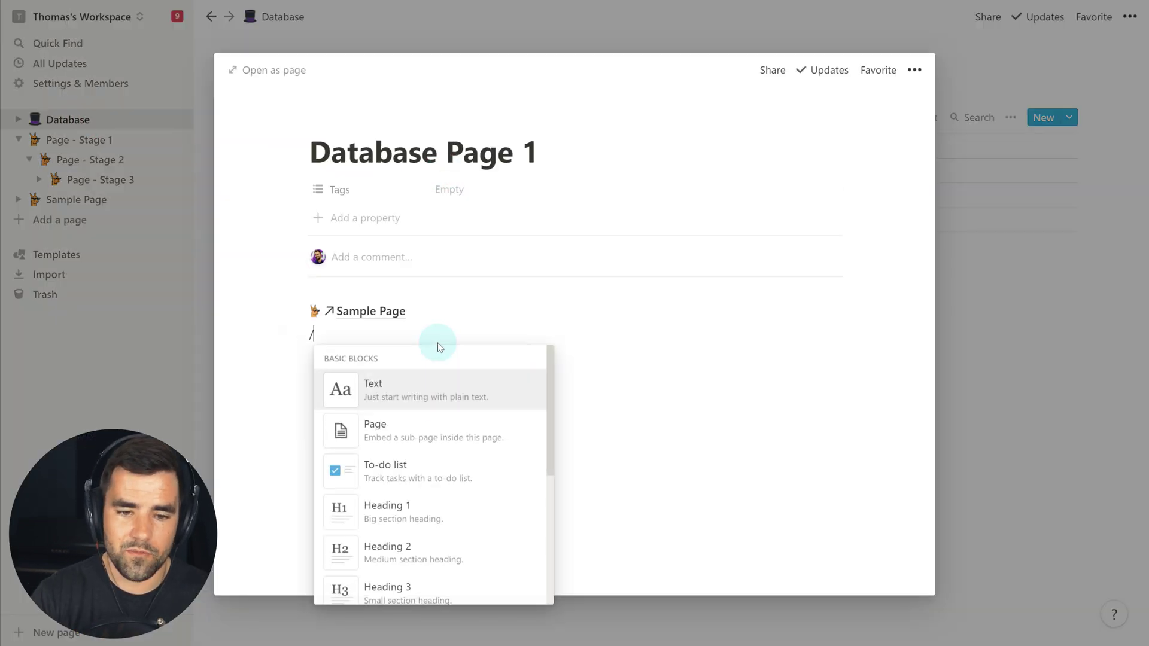
pyautogui.press('Return')
pyautogui.write('Zangief Cosplay Ideas')
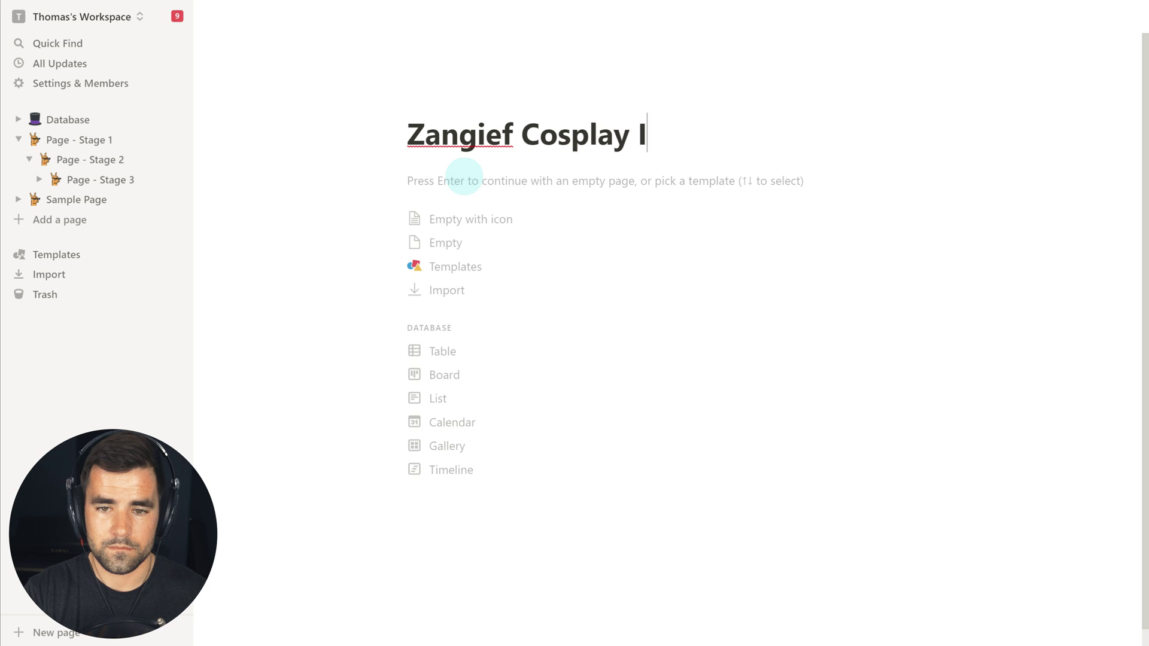
pyautogui.press('Return')
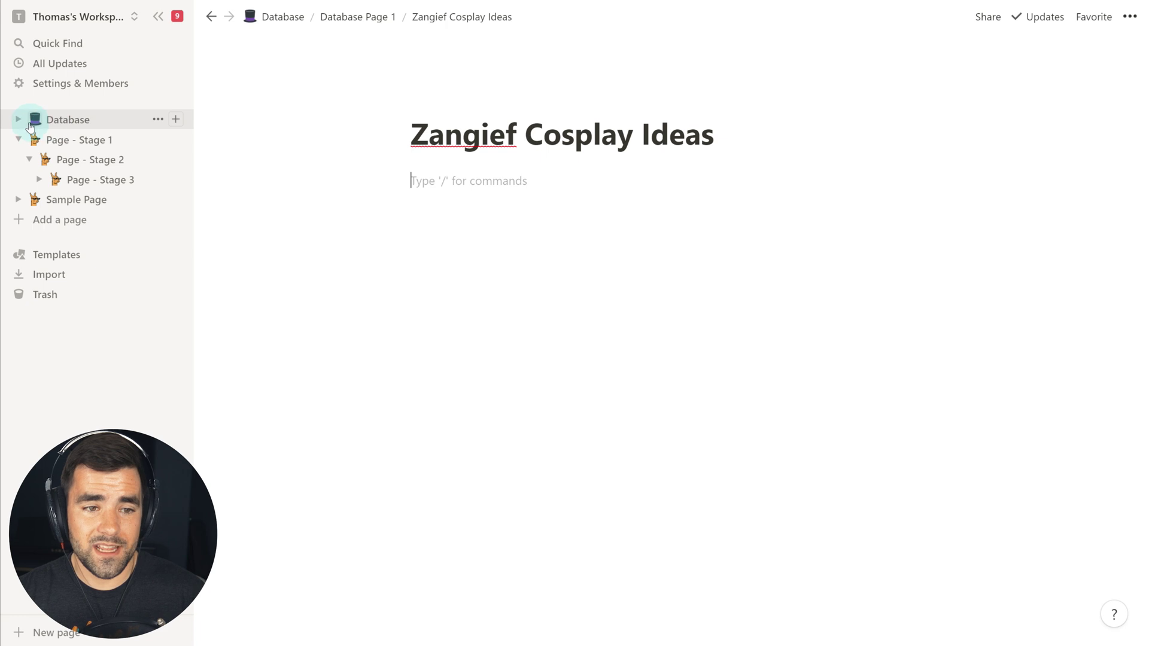
pyautogui.click(19, 120)
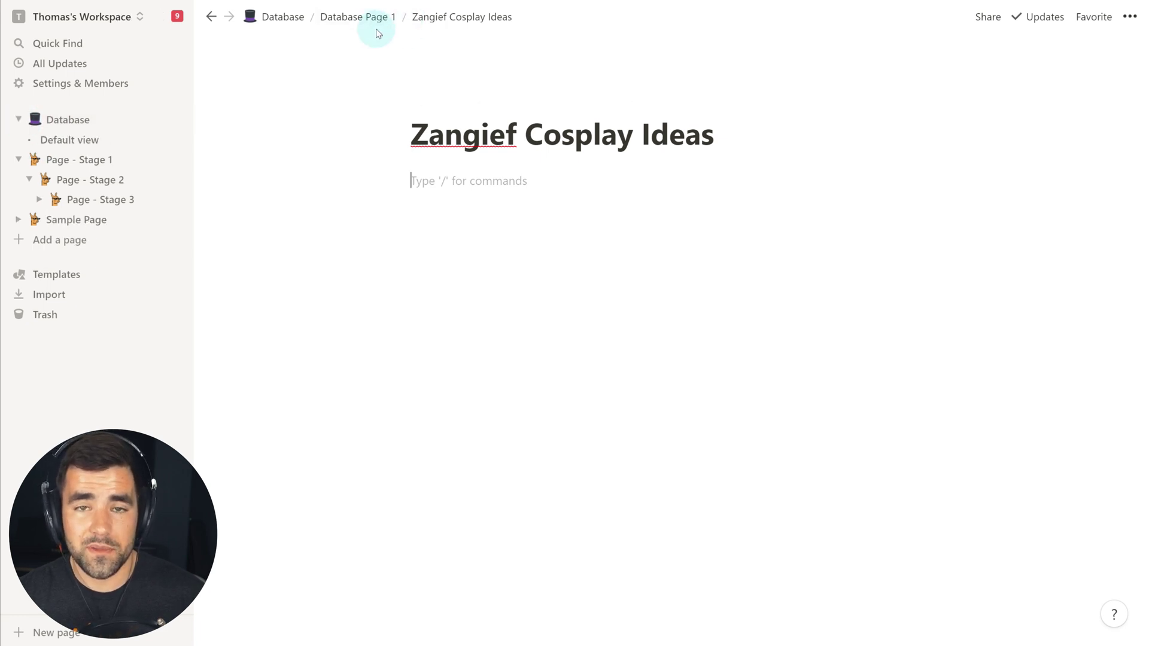
pyautogui.click(67, 123)
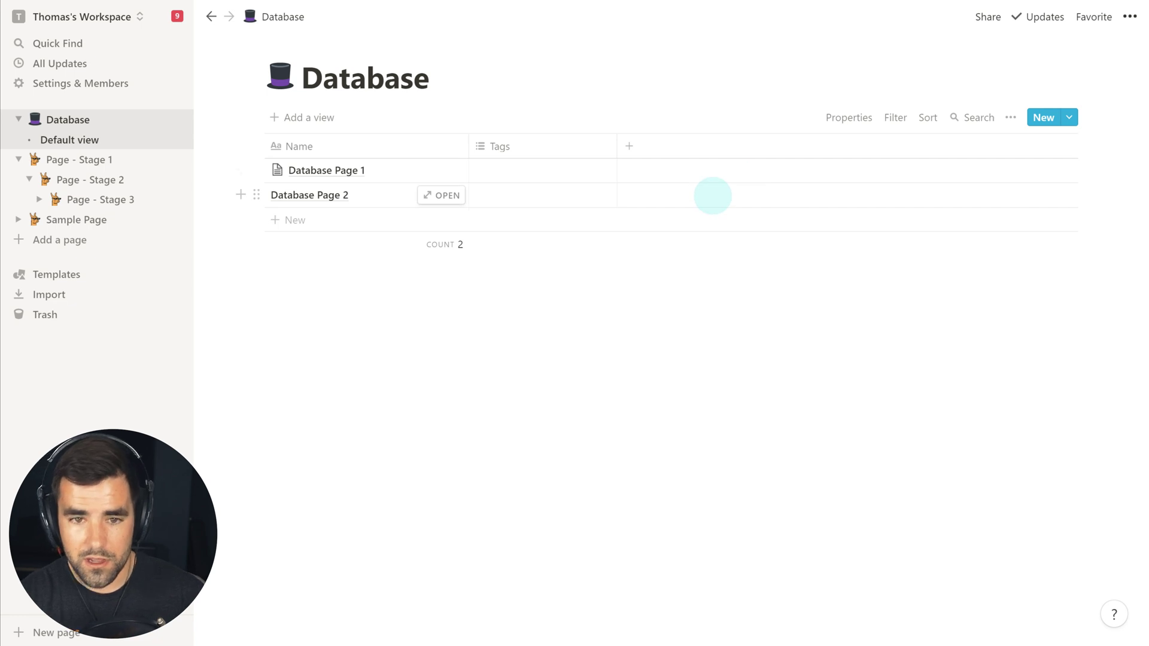
# - Open and dismiss Quick Find with Ctrl+P, then go to Sample Page from the sidebar
pyautogui.hotkey('ctrl', 'p')
pyautogui.click(918, 285)
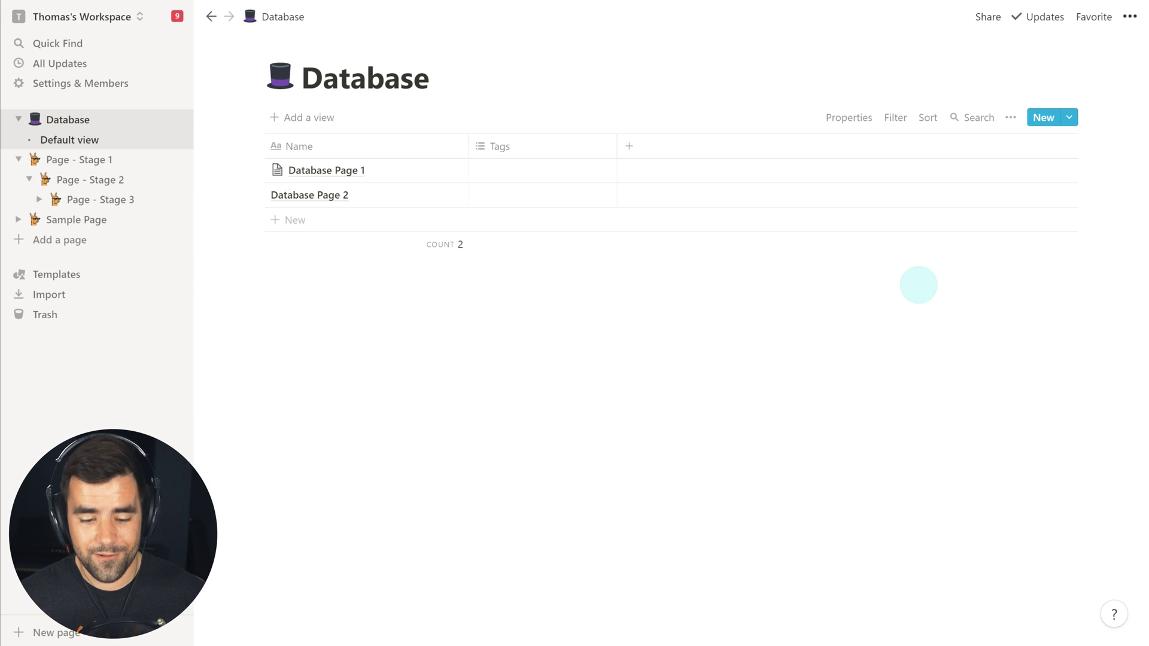
pyautogui.click(73, 219)
pyautogui.scroll(-1, 357, 485)
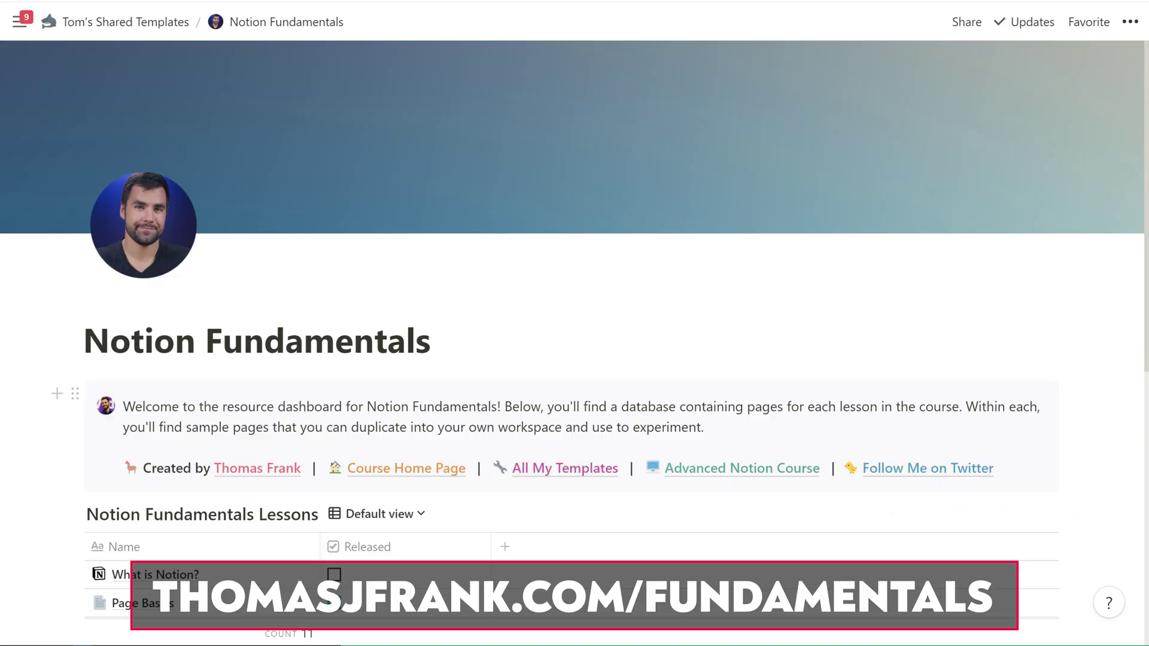
# - Open the Page Basics lesson as a full page and follow its Example Notion Page - Stage 1 link
pyautogui.scroll(-4, 575, 359)
pyautogui.click(290, 377)
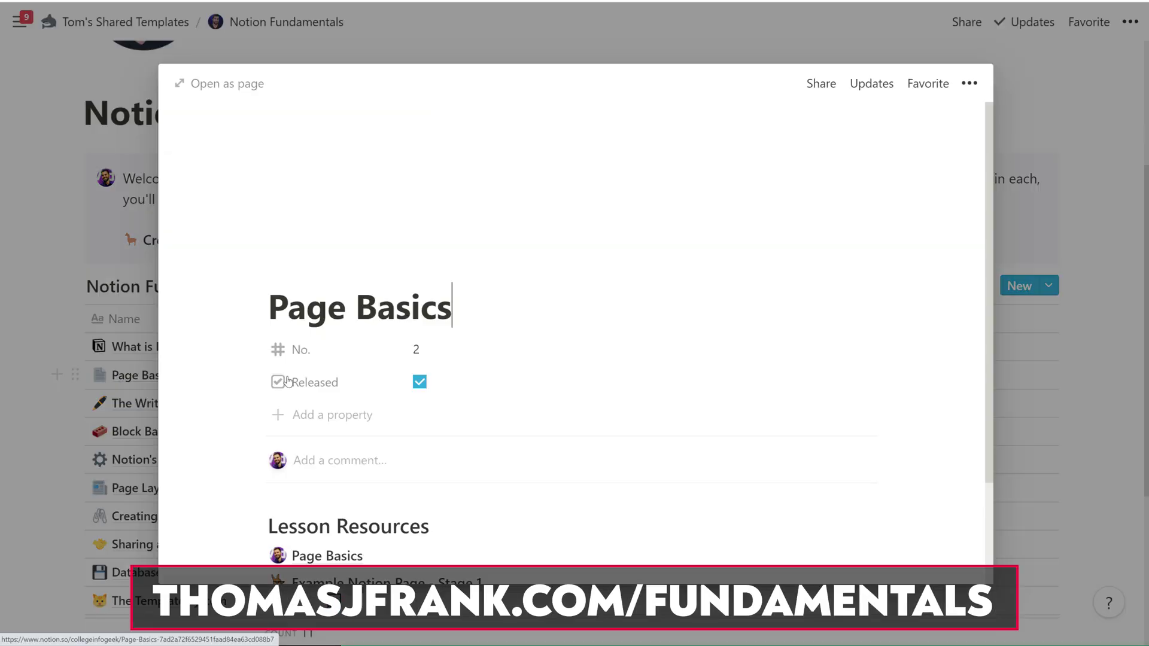
pyautogui.click(225, 84)
pyautogui.scroll(-2, 335, 419)
pyautogui.click(347, 438)
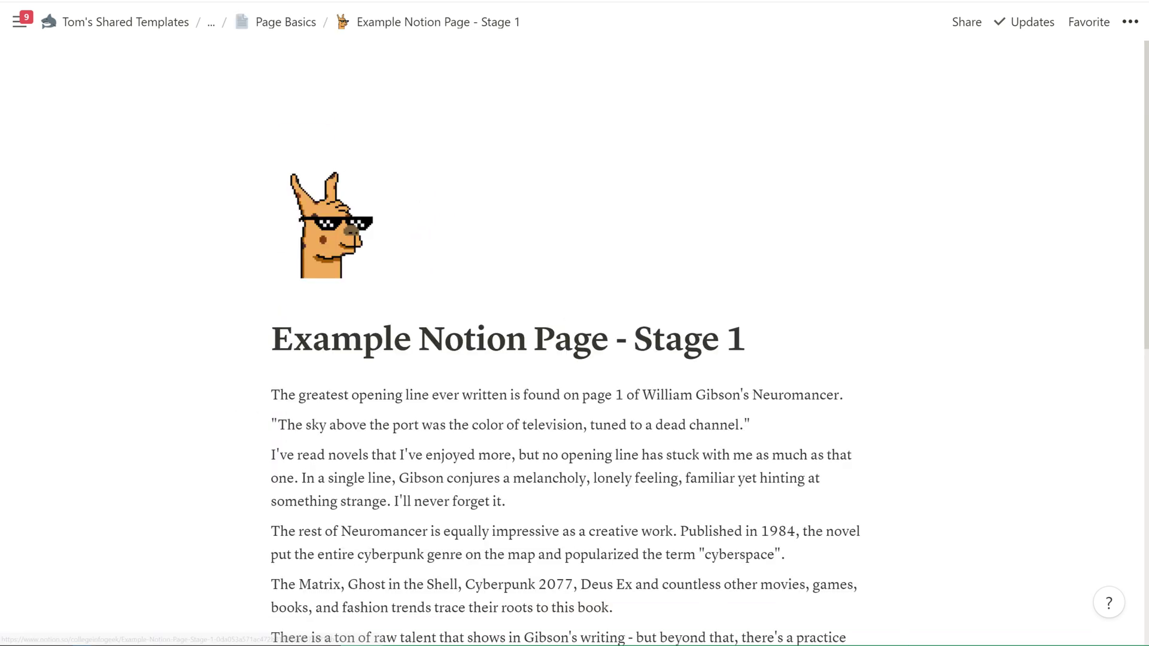
pyautogui.scroll(-5, 575, 359)
pyautogui.scroll(5, 574, 359)
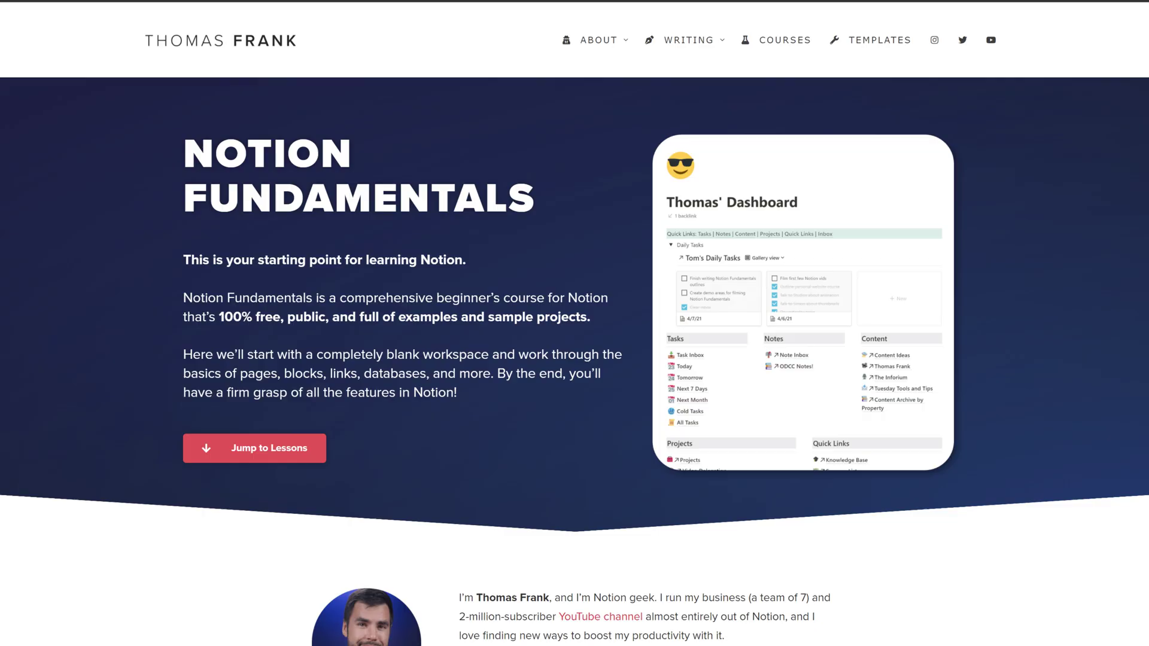
# - Enter an e-mail address in the Templates and Resources form and subscribe to get the templates
pyautogui.scroll(-15, 1098, 473)
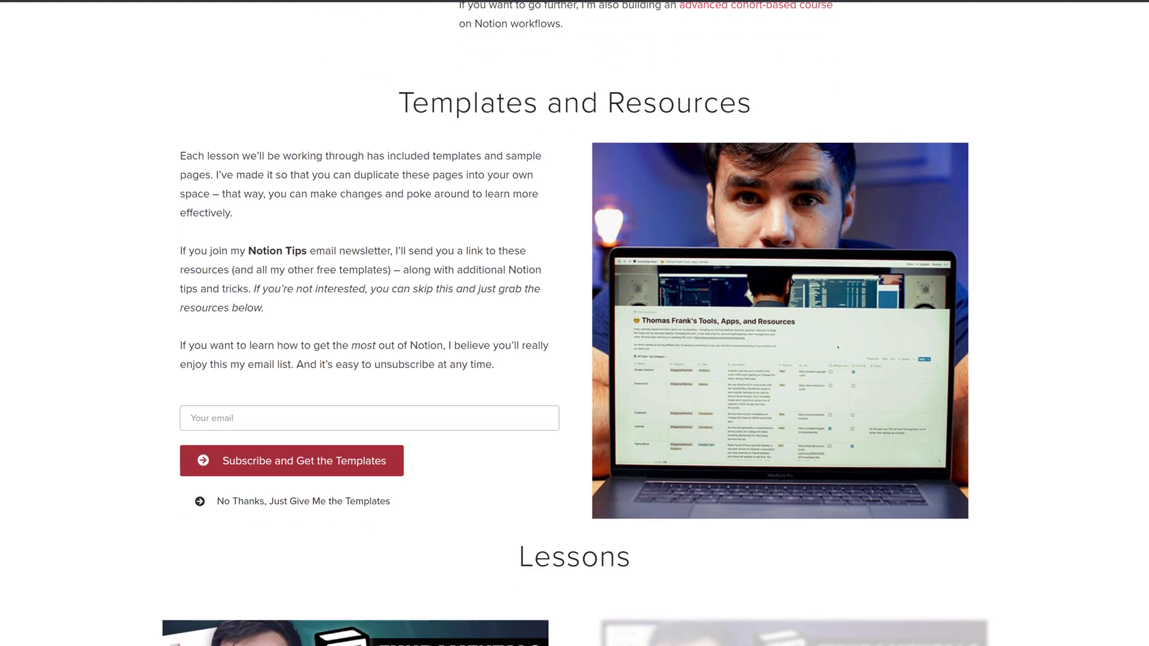
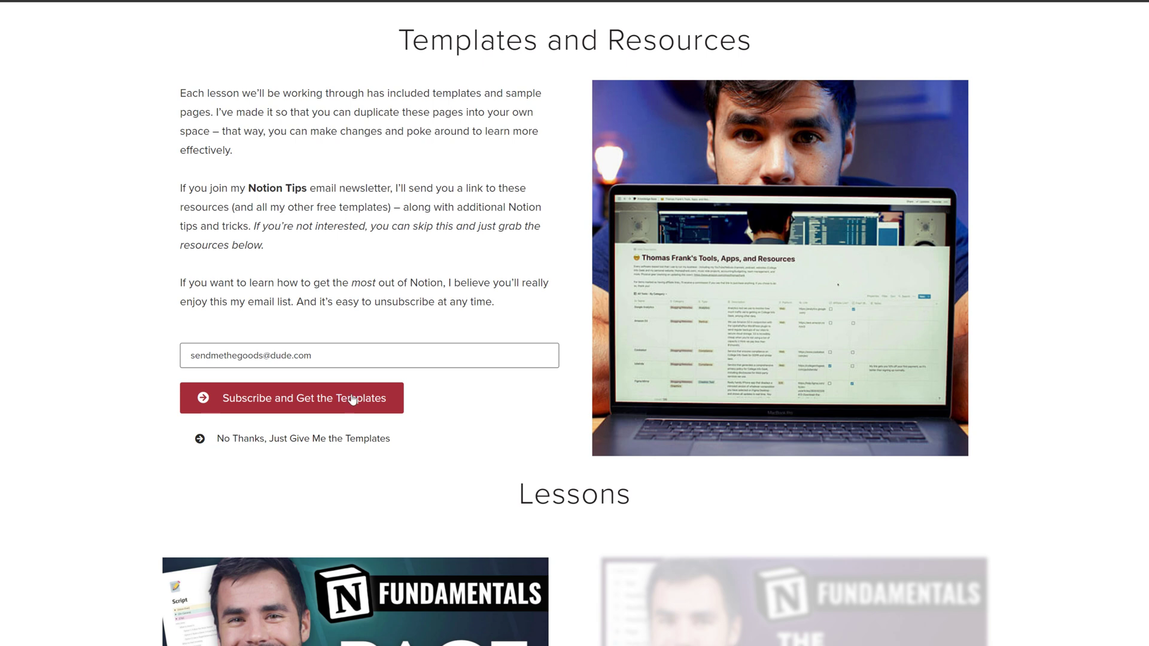
pyautogui.click(360, 520)
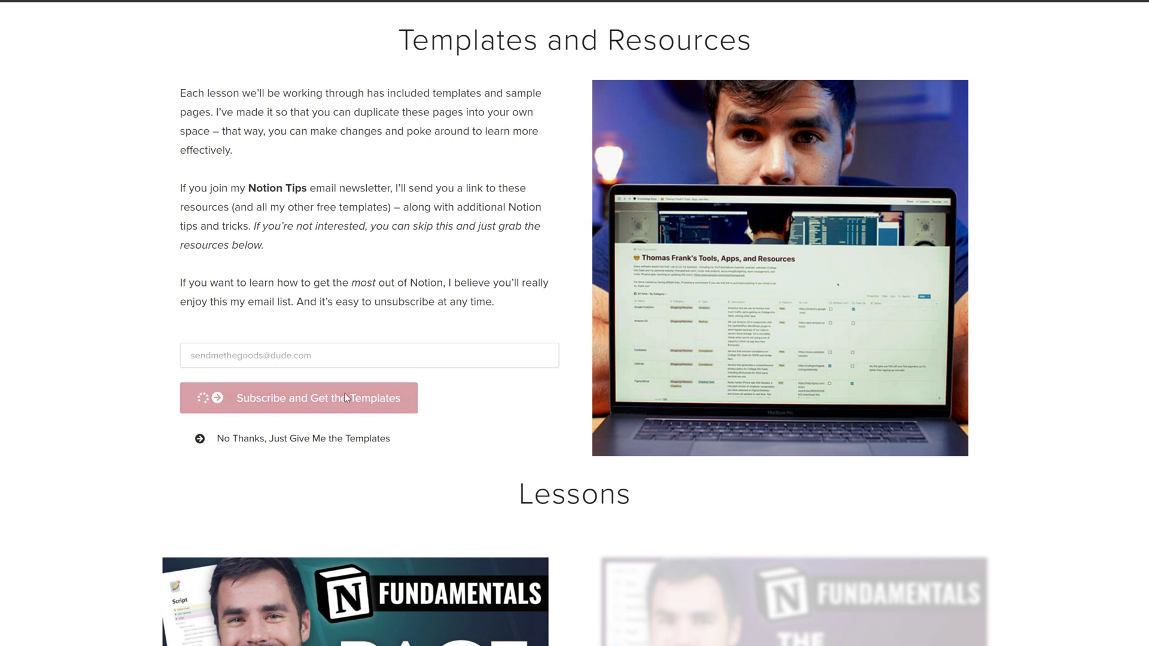